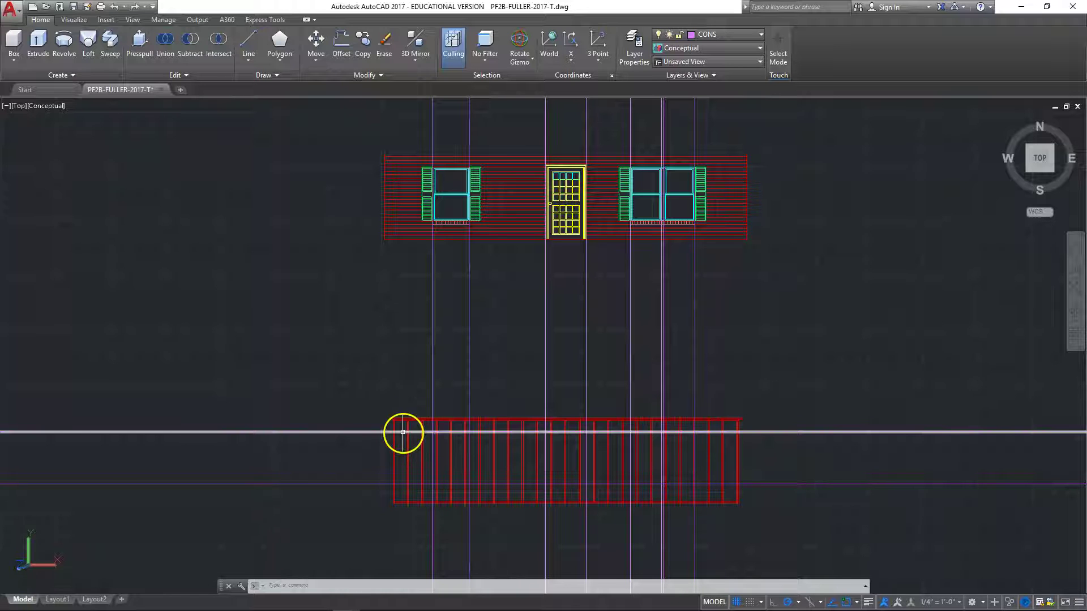
Examine how the construction lines relate the floor plan, front elevation and front wall framing.
scroll(400, 439, "up", 1)
middle_click_drag(400, 439, 493, 321)
scroll(493, 321, "down", 1)
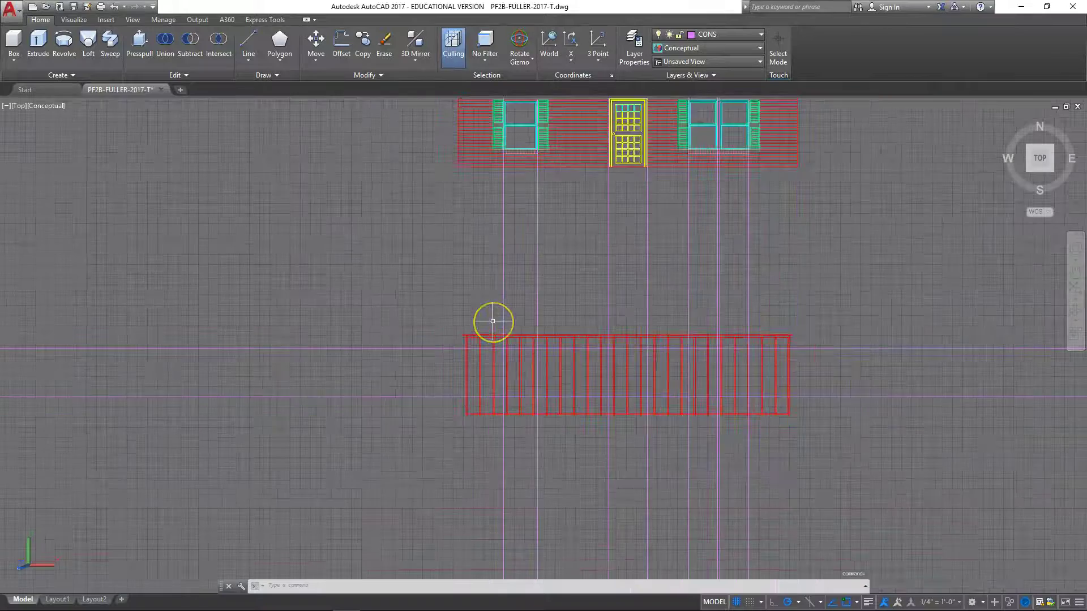
scroll(493, 321, "down", 1)
scroll(482, 340, "down", 1)
middle_click_drag(468, 341, 461, 430)
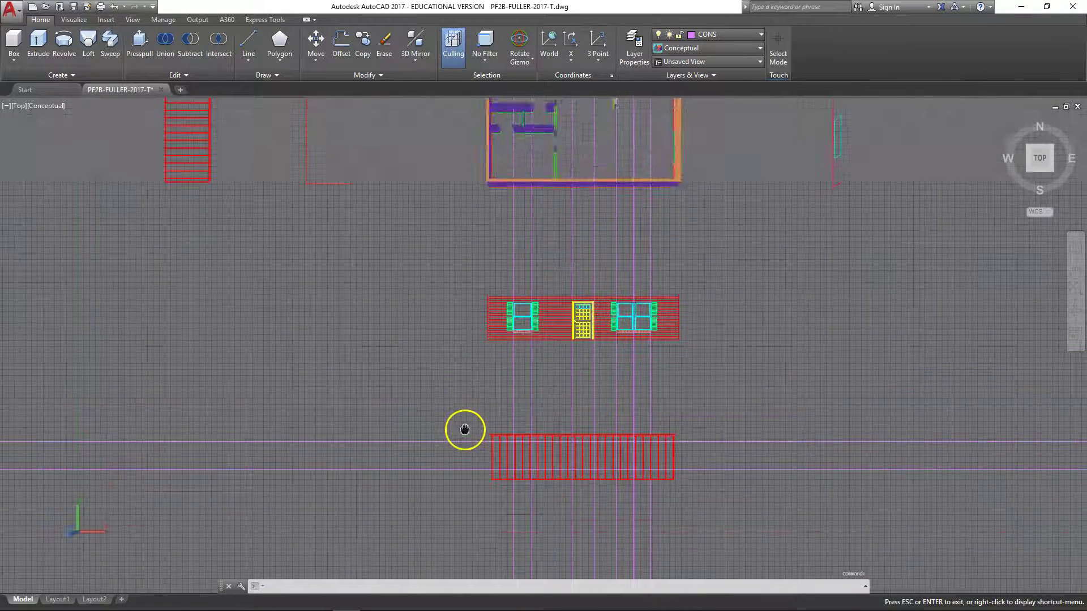
middle_click_drag(400, 323, 436, 450)
key("Escape")
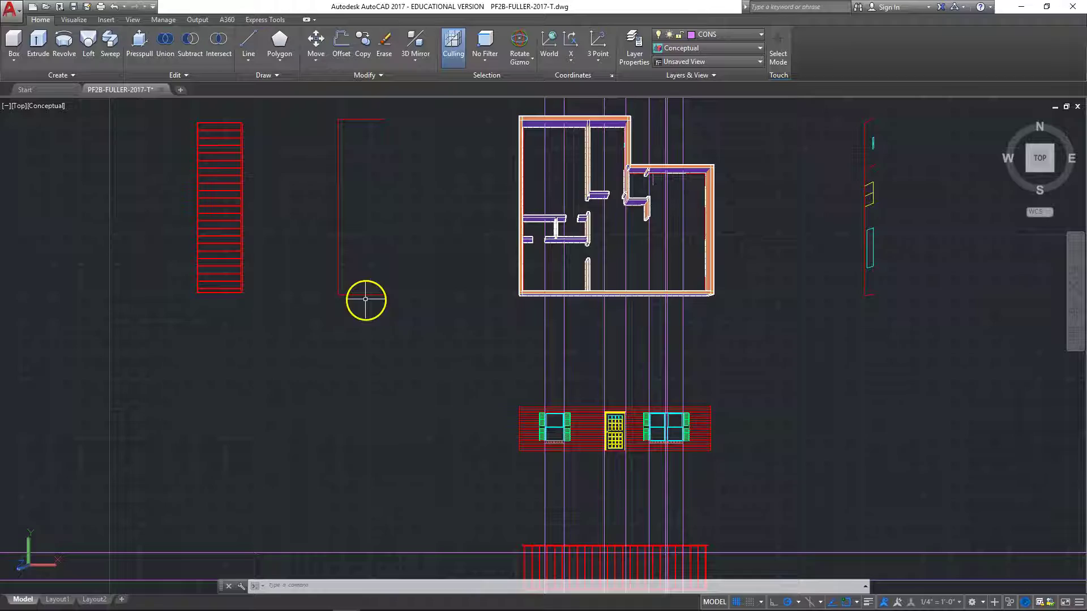
mouse_move(439, 357)
middle_mouse_down()
mouse_move(396, 293)
mouse_move(318, 238)
mouse_move(320, 269)
middle_mouse_up()
scroll(369, 357, "up", 3)
middle_click_drag(329, 372, 395, 291)
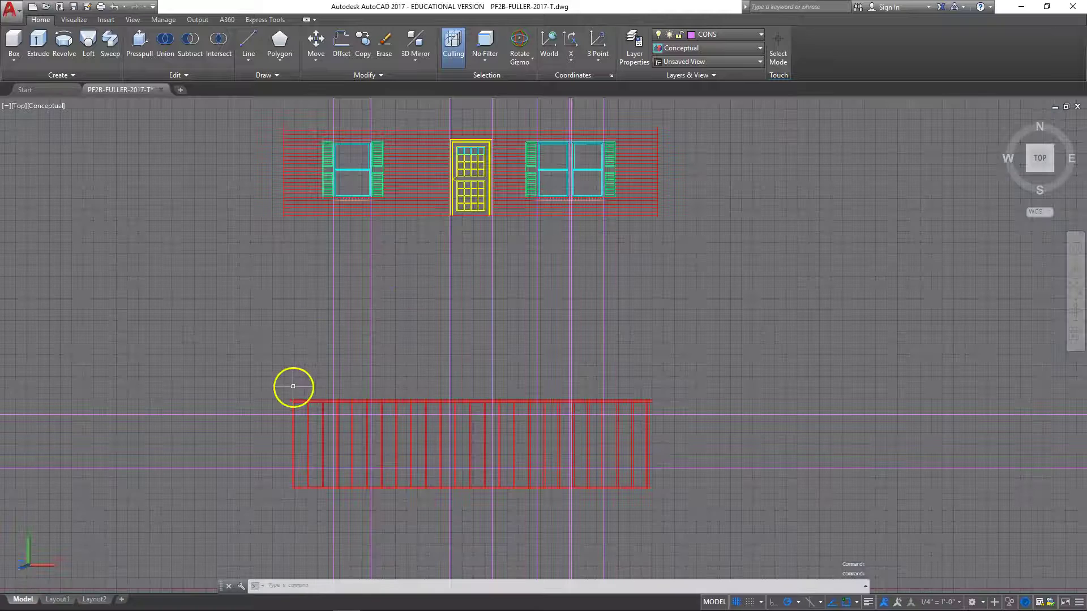
mouse_move(293, 384)
middle_mouse_down()
mouse_move(296, 342)
mouse_move(327, 322)
mouse_move(403, 311)
middle_mouse_up()
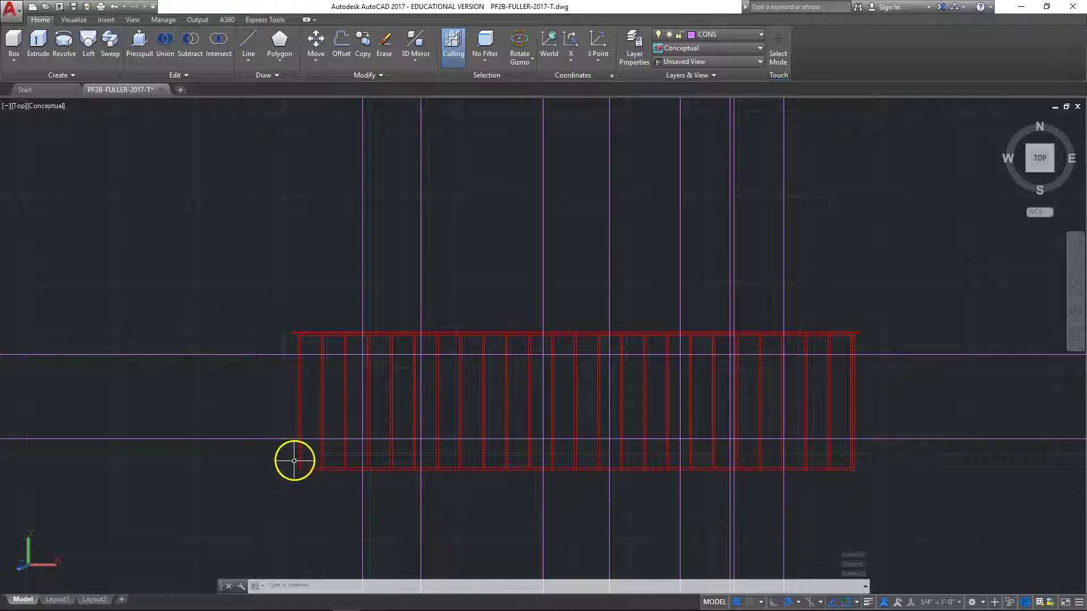
Examine the west wall framing beside the floor plan and compare it with the wall outline next to it.
scroll(305, 314, "up", 2)
scroll(293, 284, "down", 5)
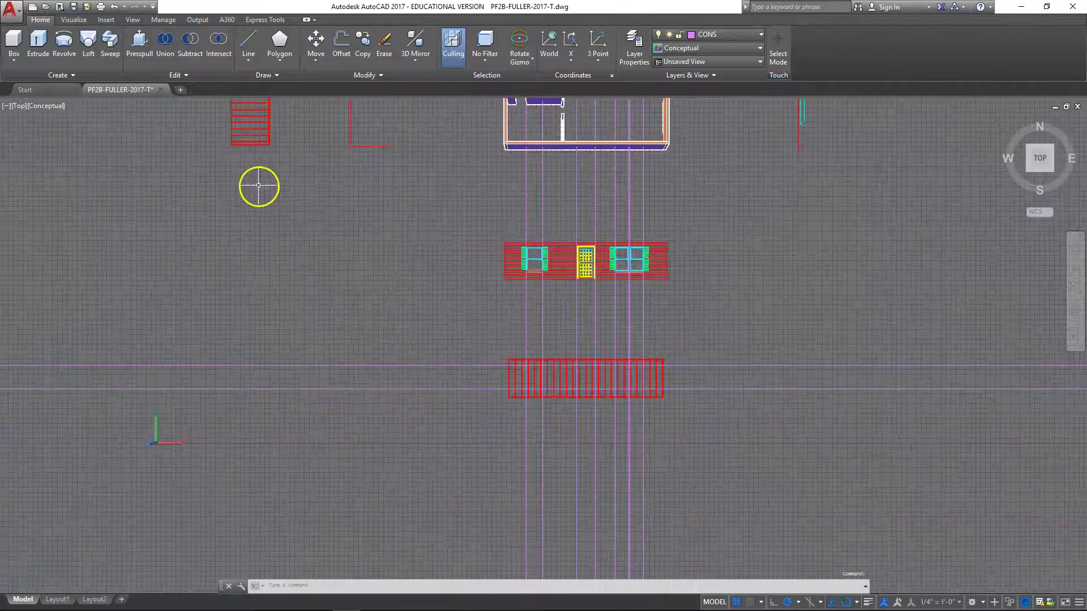
scroll(259, 186, "down", 1)
scroll(340, 184, "up", 4)
mouse_move(340, 186)
middle_mouse_down()
mouse_move(465, 384)
mouse_move(498, 467)
middle_mouse_up()
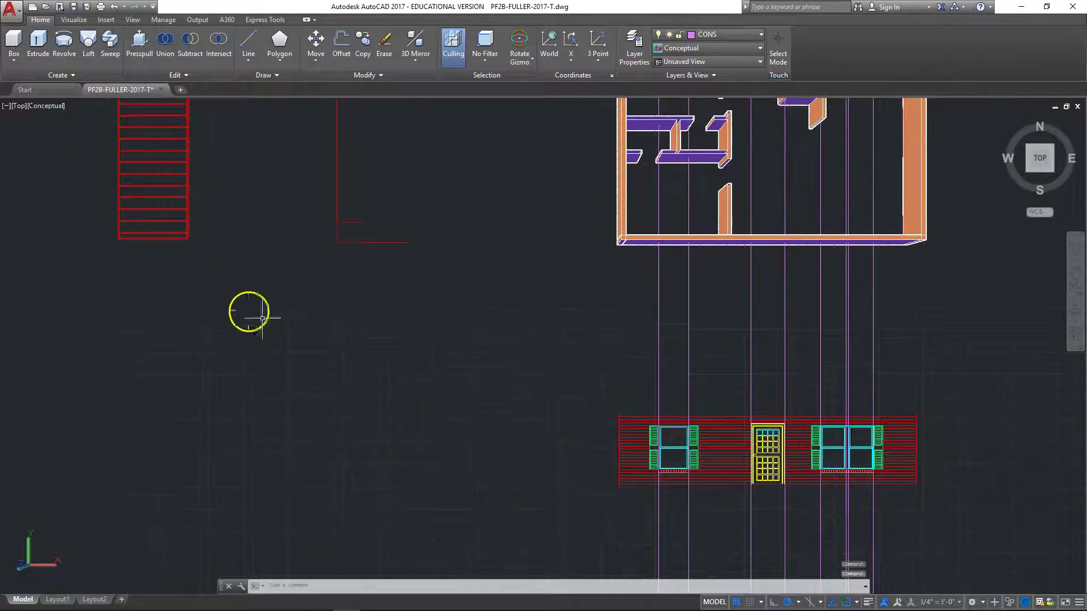
scroll(192, 238, "up", 2)
middle_click_drag(192, 238, 296, 277)
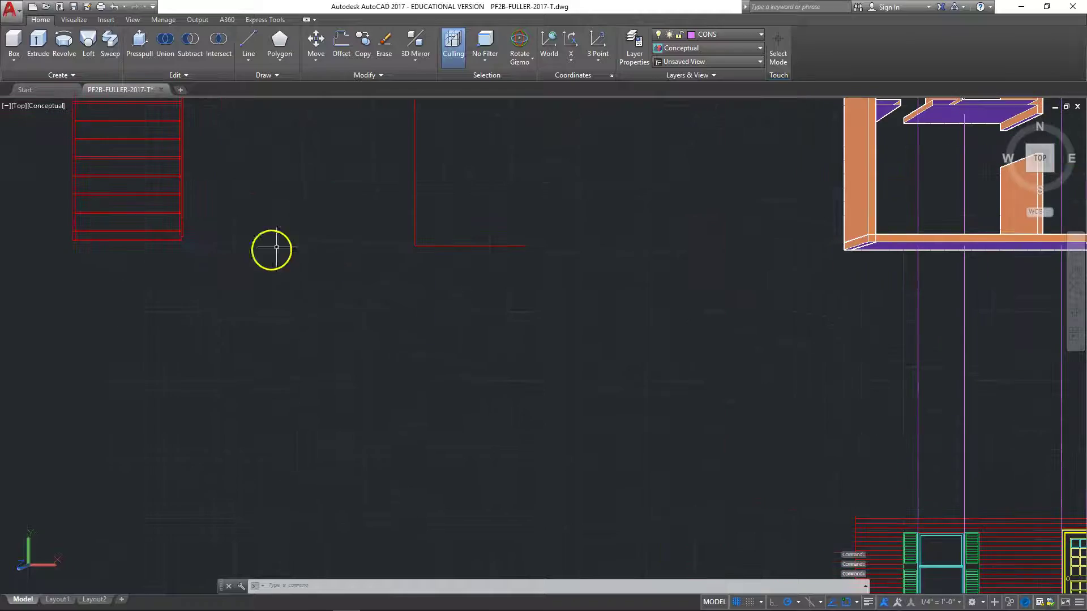
scroll(271, 262, "down", 5)
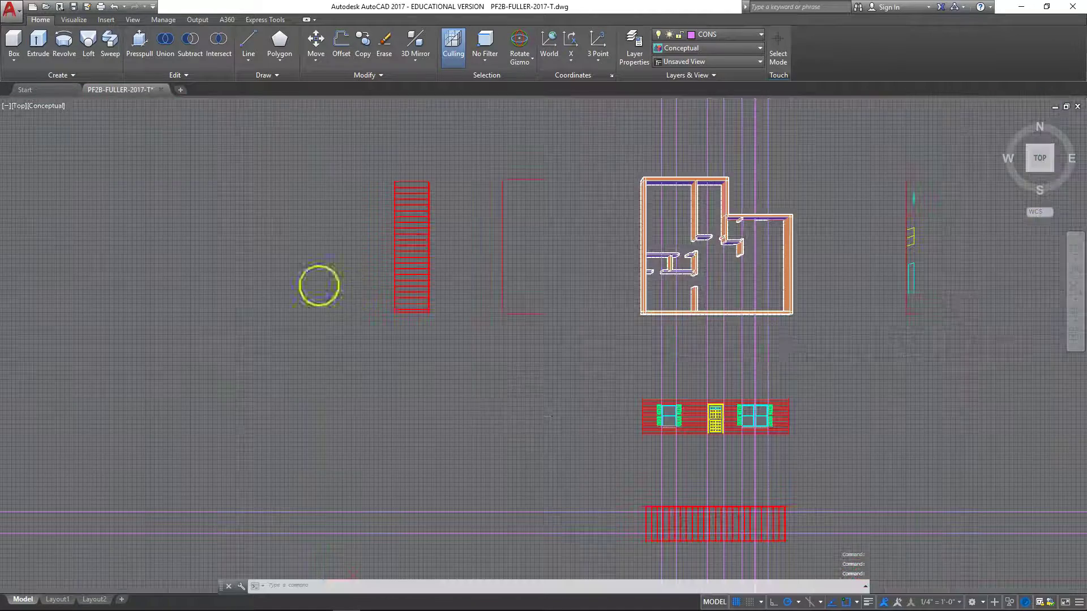
Inspect the front wall framing where the projected window and door lines cross it, and check the elevation's lower left corner.
middle_click_drag(517, 405, 245, 315)
scroll(373, 437, "up", 3)
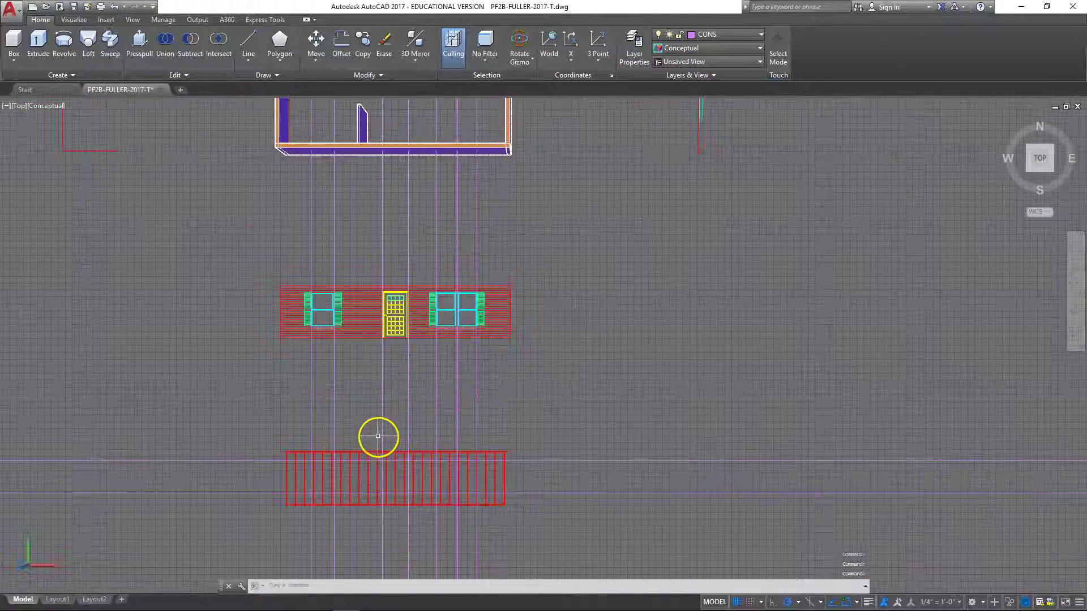
middle_click_drag(340, 454, 468, 313)
scroll(468, 313, "up", 2)
scroll(338, 357, "up", 1)
middle_click_drag(338, 356, 478, 323)
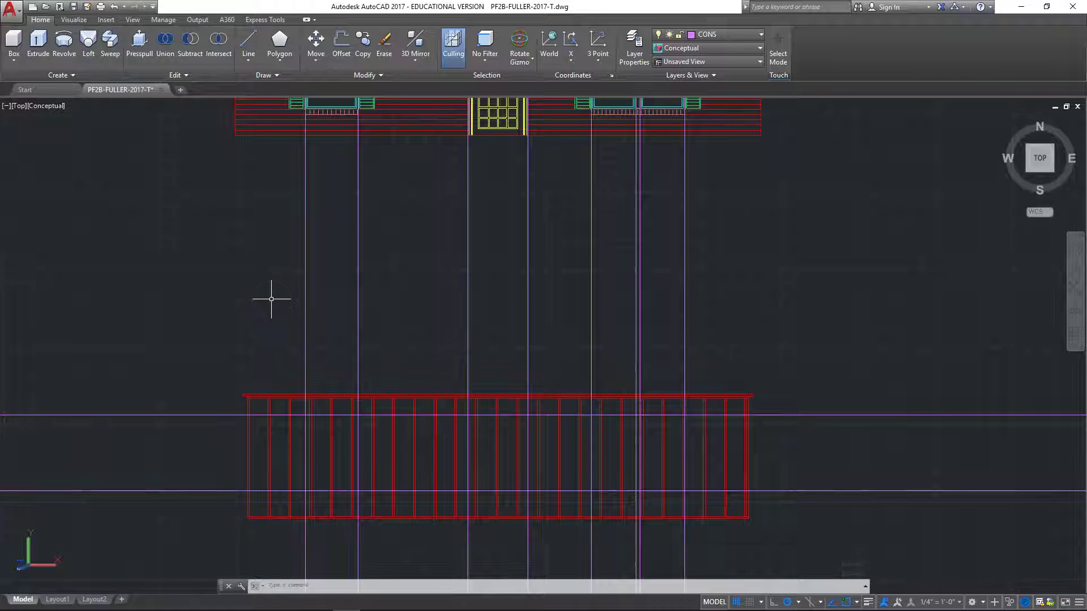
left_click(235, 135)
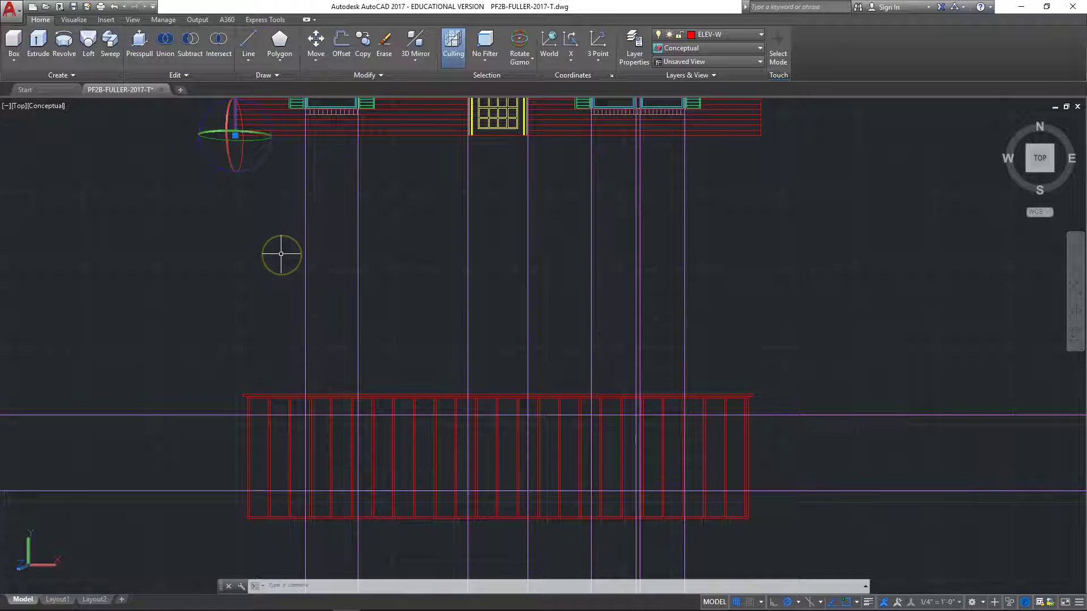
key("Escape")
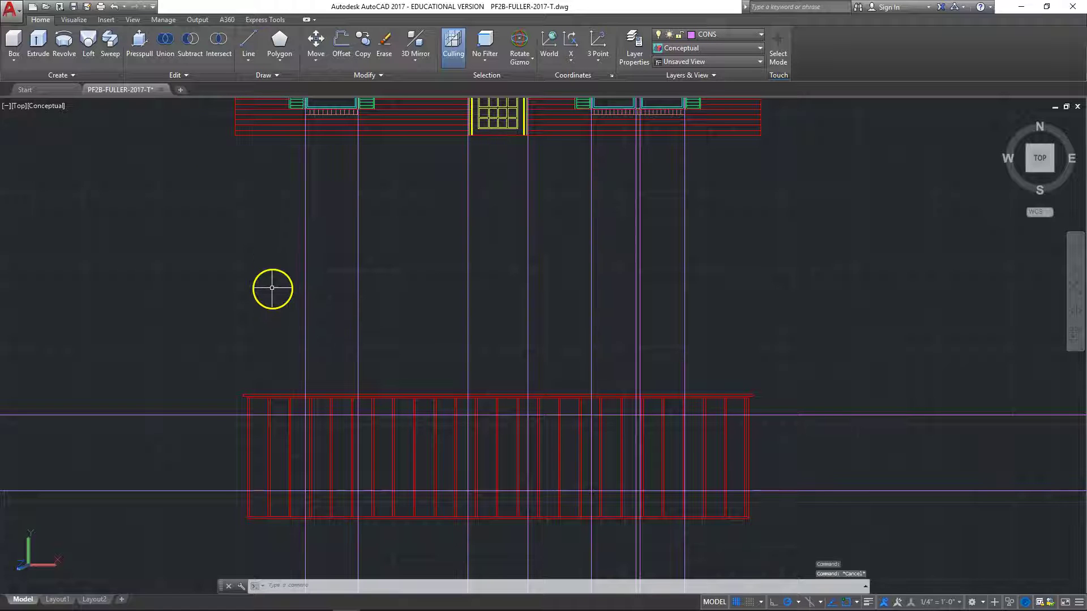
scroll(237, 273, "up", 1)
mouse_move(237, 273)
middle_mouse_down()
mouse_move(301, 189)
mouse_move(260, 141)
middle_mouse_up()
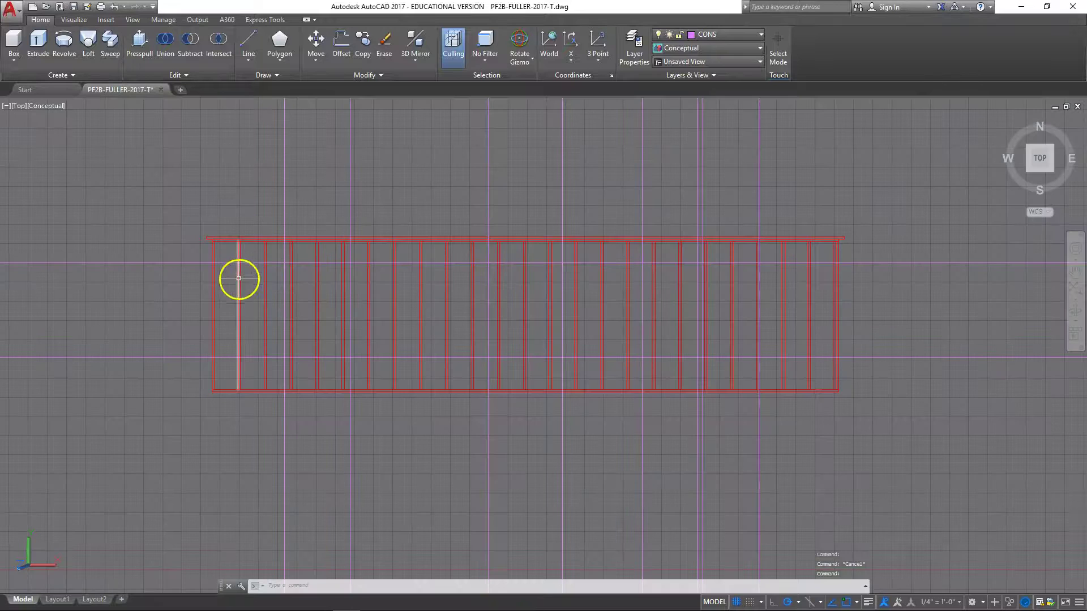
scroll(239, 272, "up", 1)
mouse_move(239, 275)
middle_mouse_down()
mouse_move(277, 293)
mouse_move(261, 318)
middle_mouse_up()
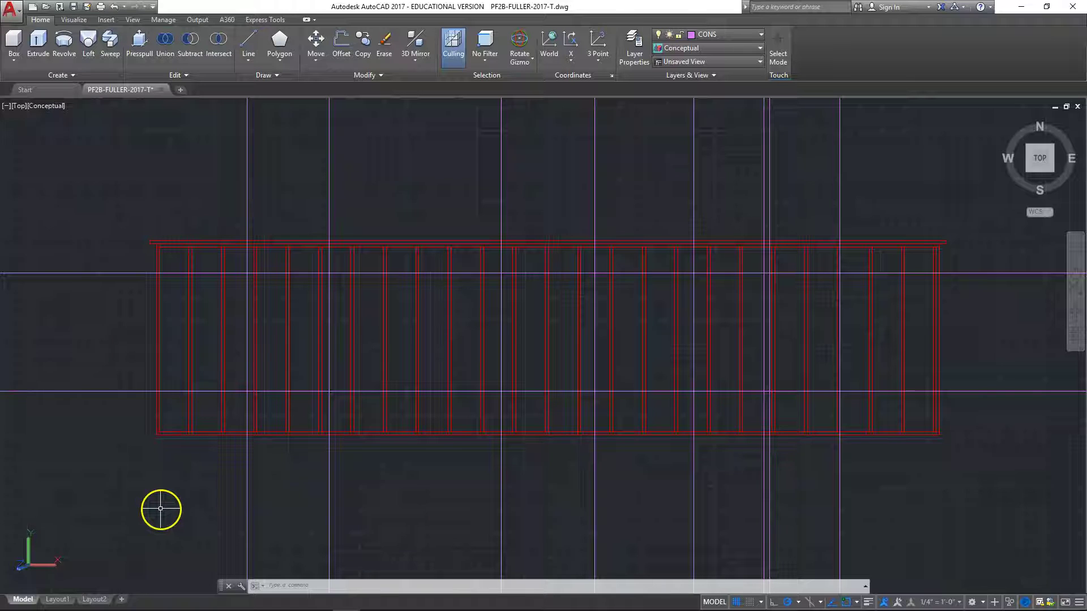
scroll(219, 296, "down", 3)
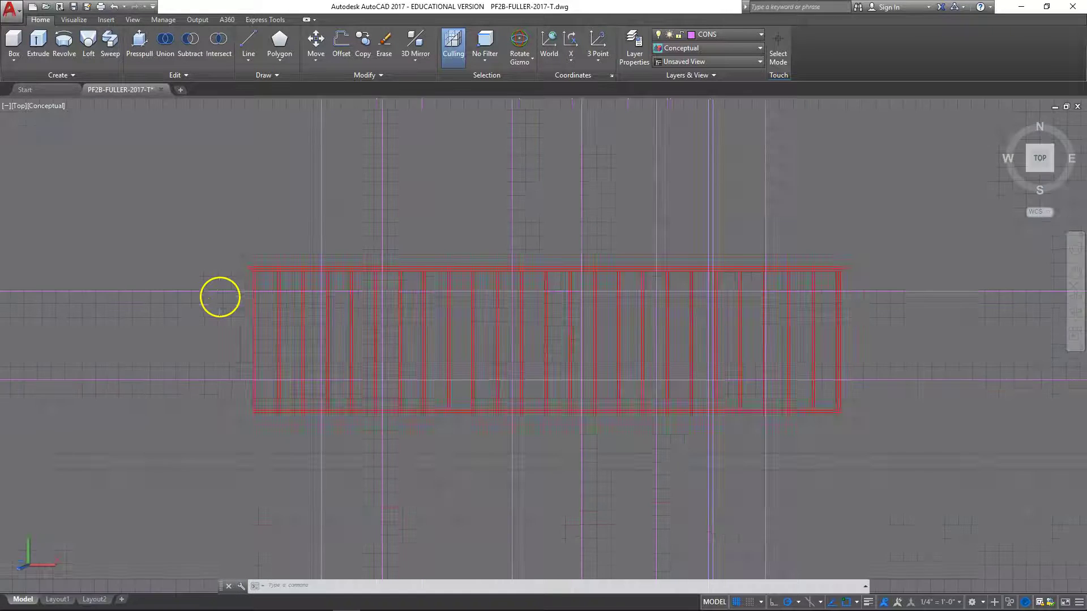
middle_click_drag(218, 296, 222, 413)
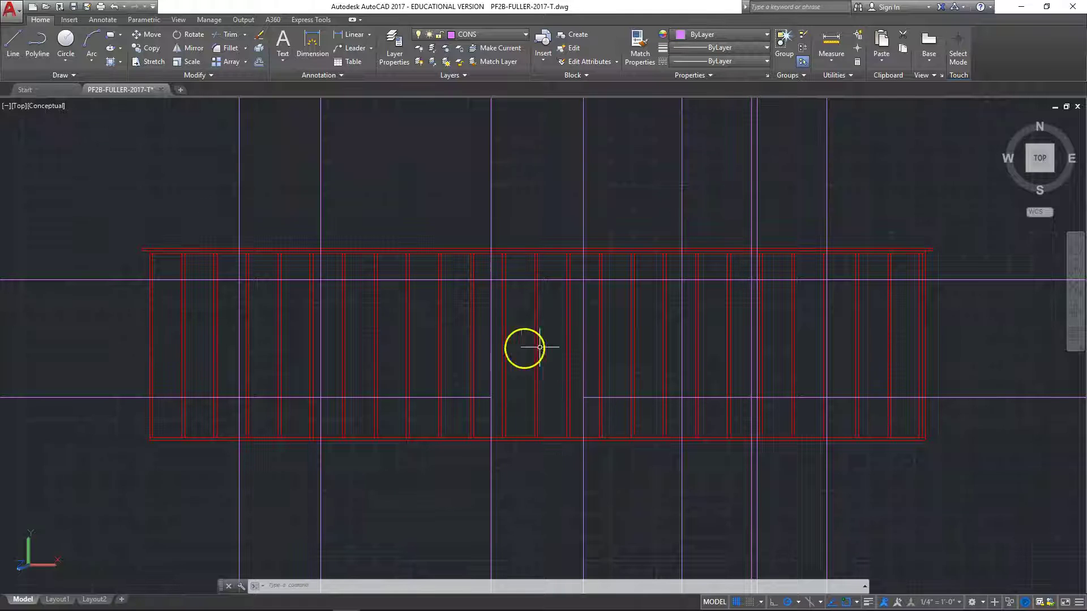
Draw the single window opening in the wall framing as an E-WIND layer rectangle between the construction line intersections.
left_click_drag(577, 436, 504, 410)
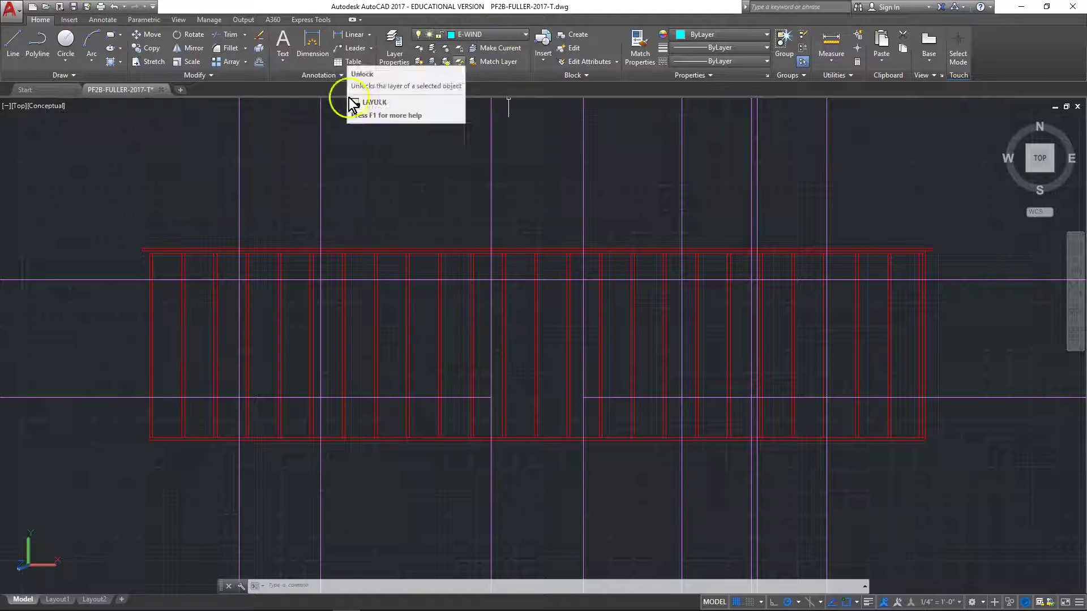
left_click(111, 34)
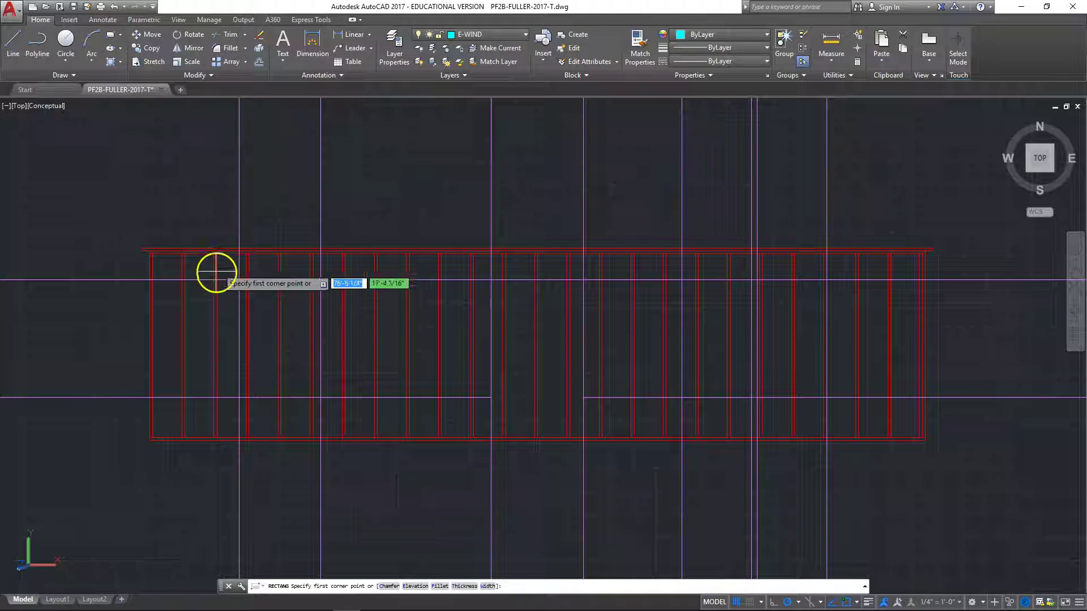
left_click(238, 290)
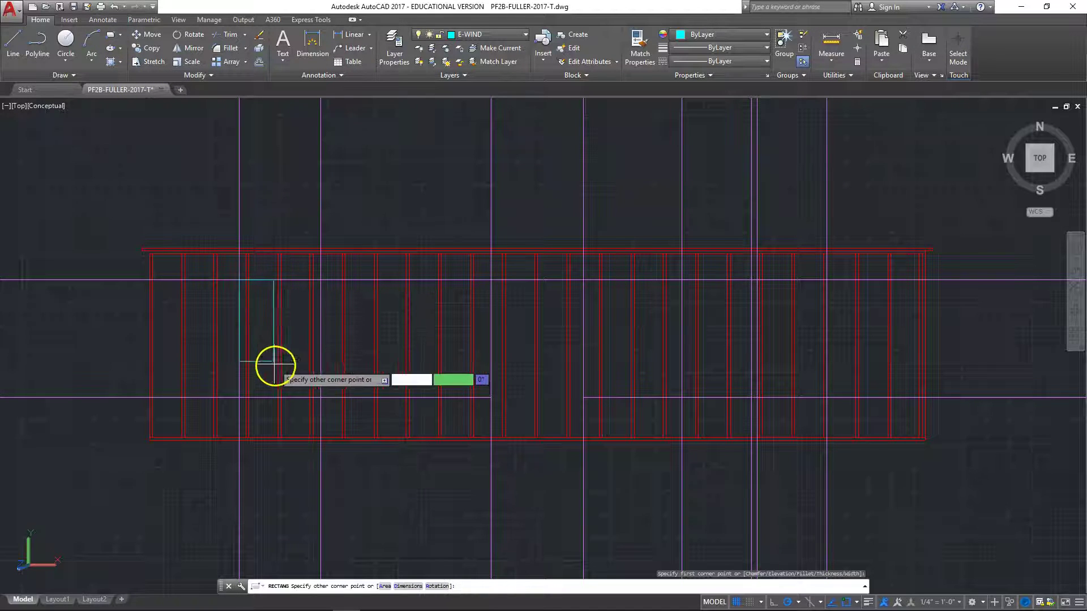
left_click(321, 397)
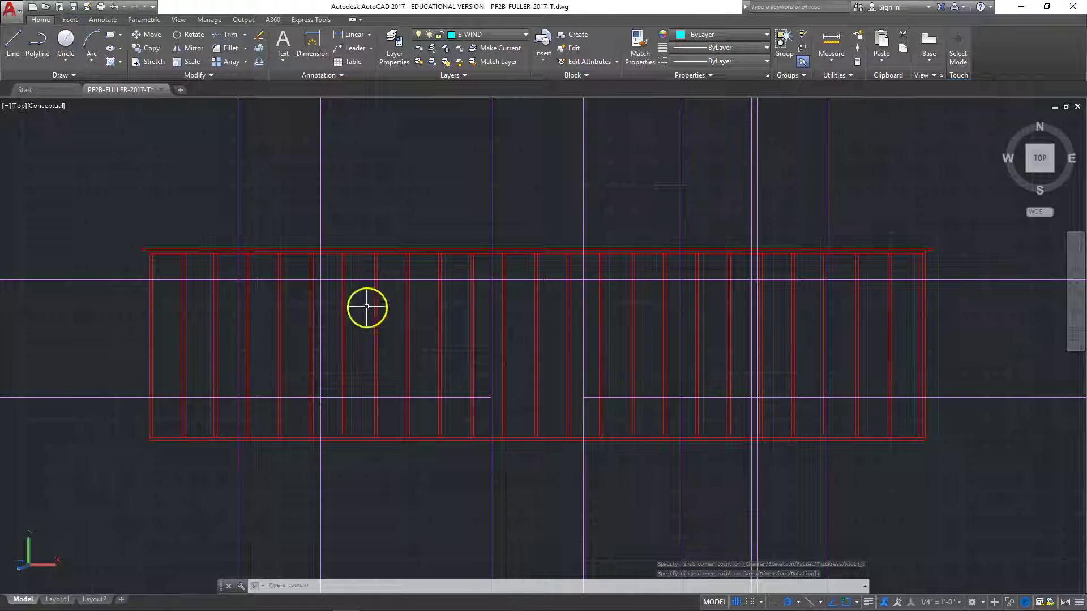
Draw two side-by-side rectangles for the double window opening, using the construction line intersections as corners.
left_click(110, 34)
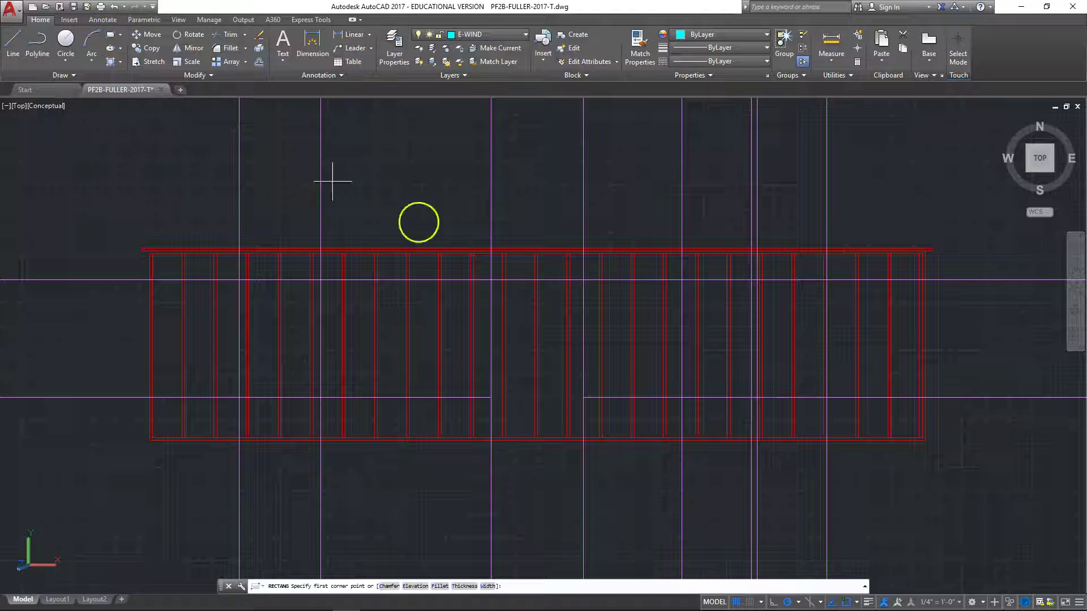
left_click(682, 280)
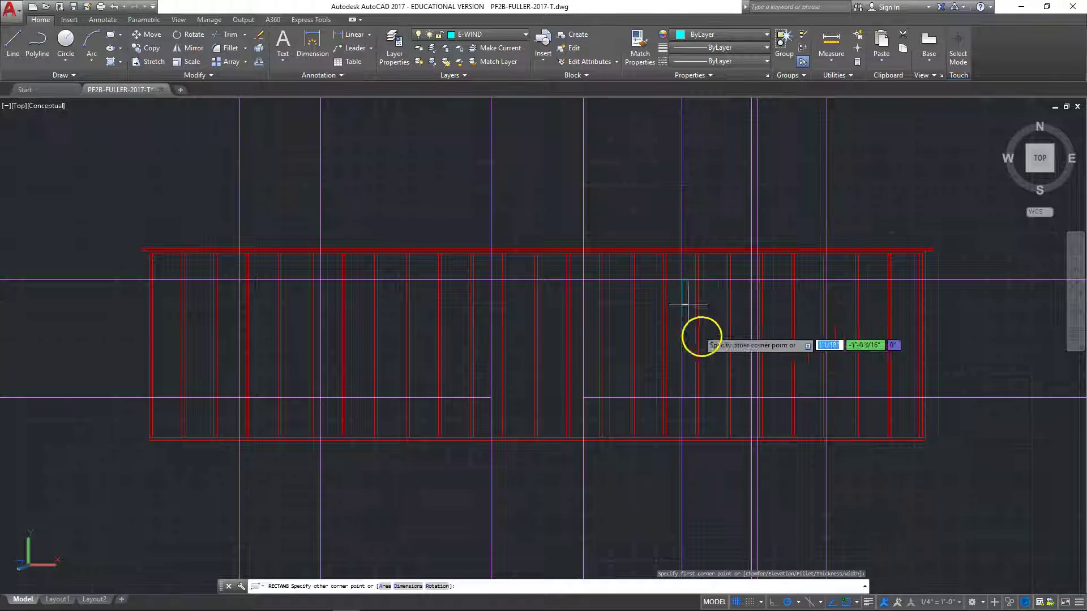
left_click(751, 398)
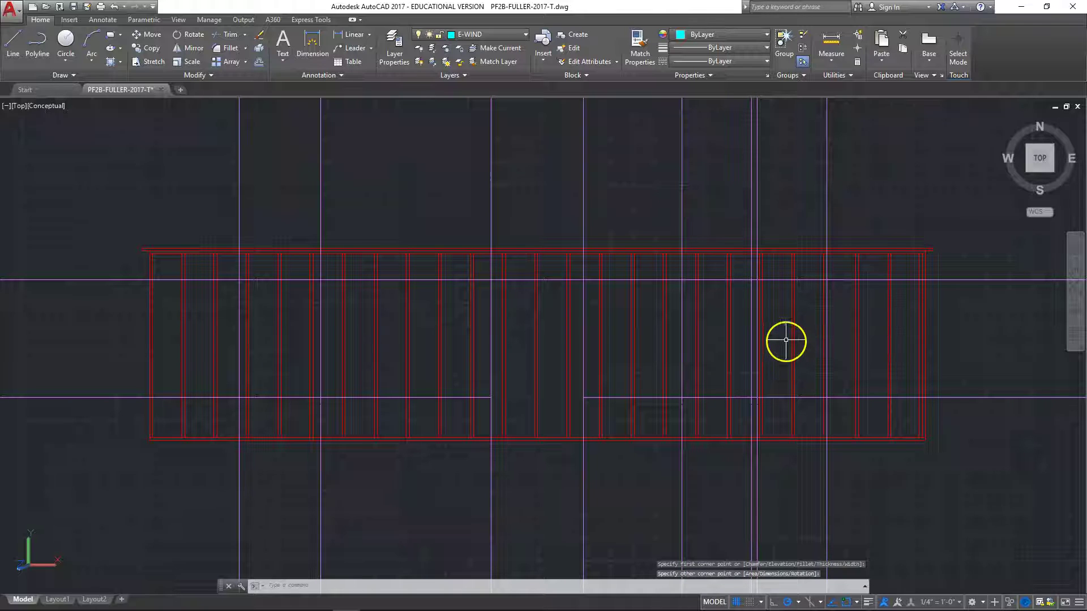
key("Return")
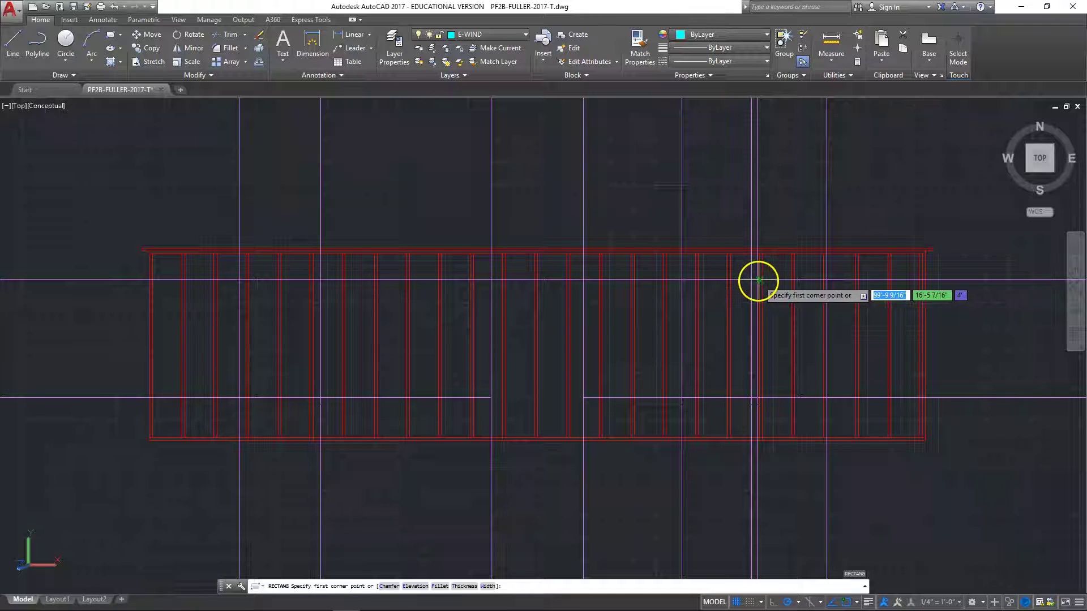
left_click(759, 281)
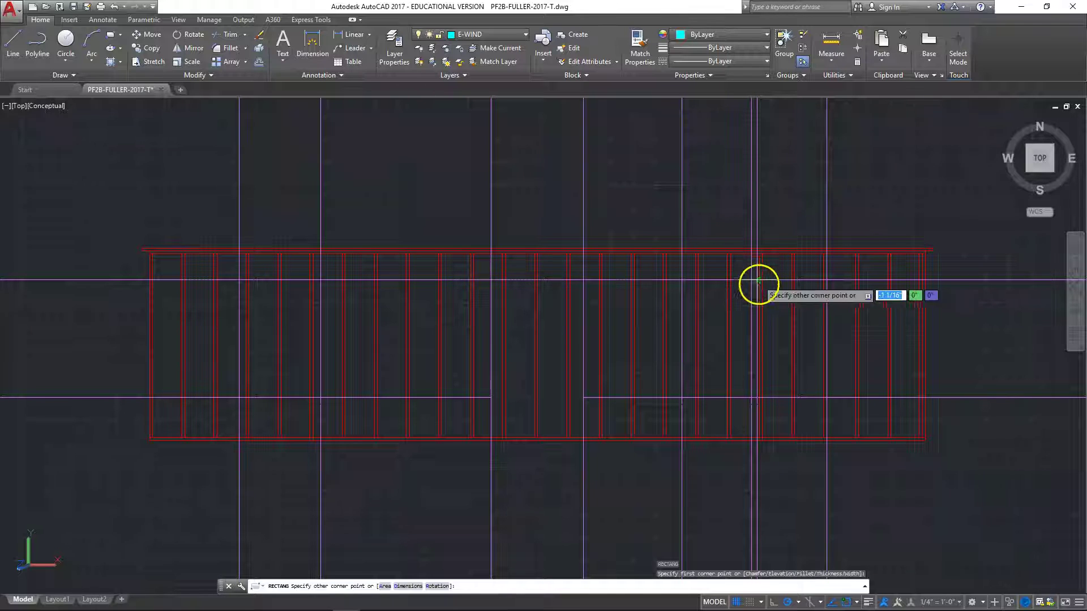
left_click(827, 398)
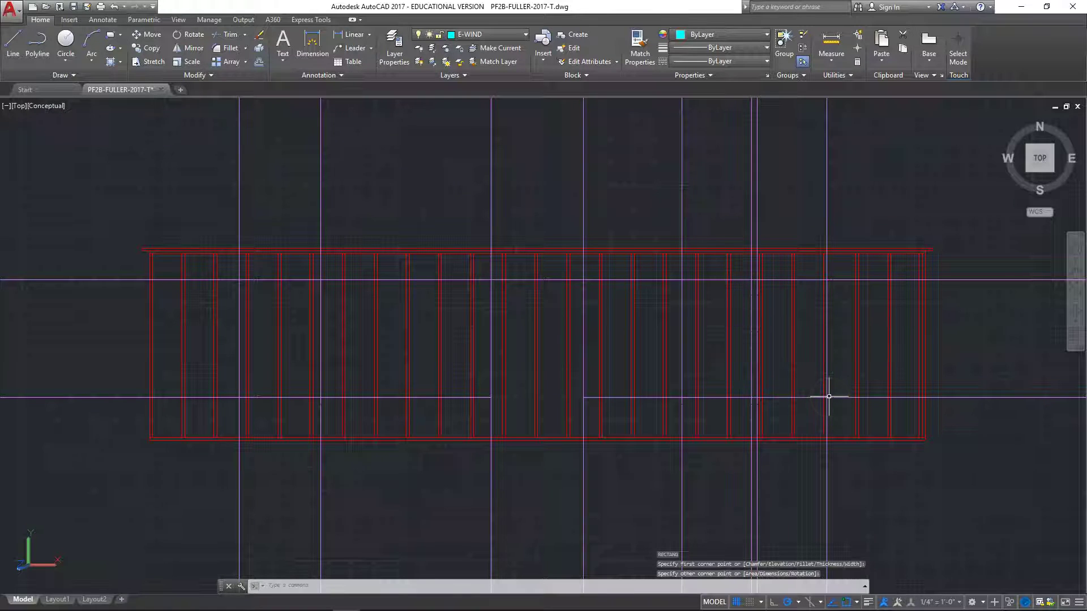
Make E-DOOR the current layer and draw the door opening rectangle from the upper construction line down to the framing's bottom plate.
left_click(505, 35)
left_click(474, 184)
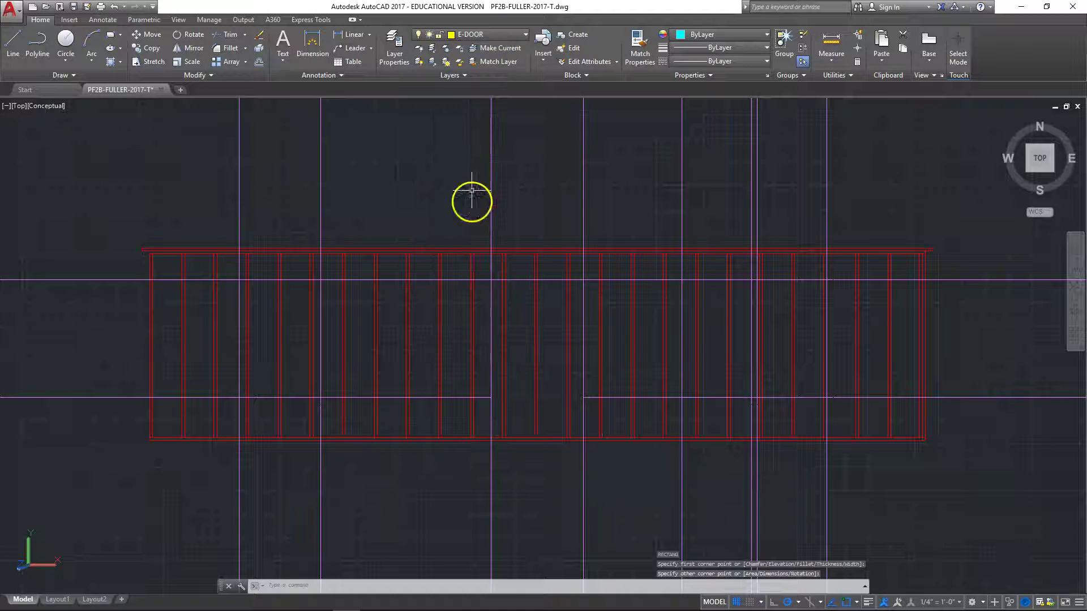
key("Return")
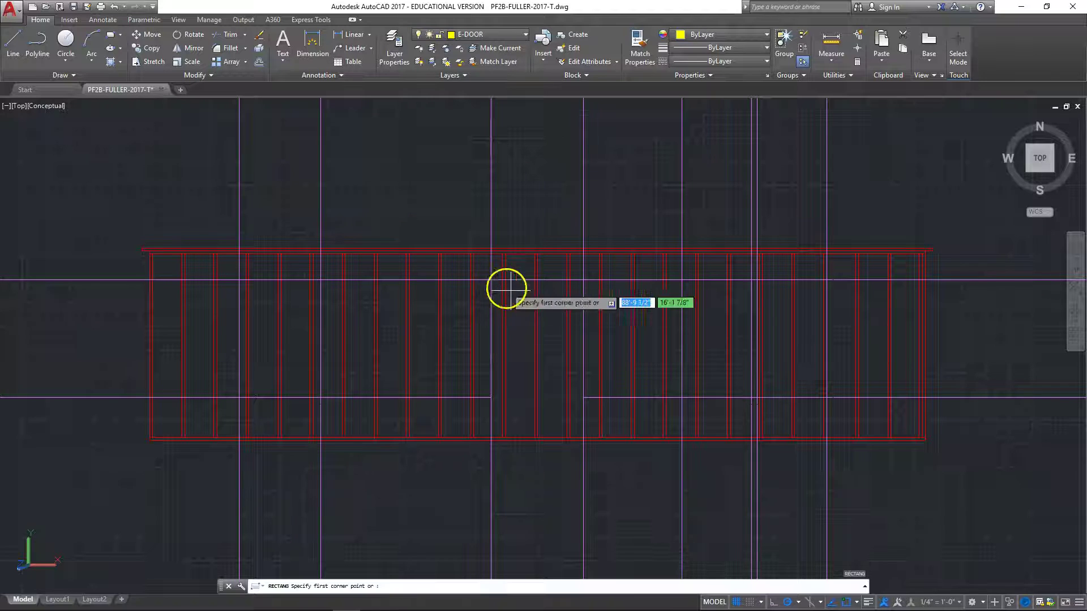
left_click(490, 280)
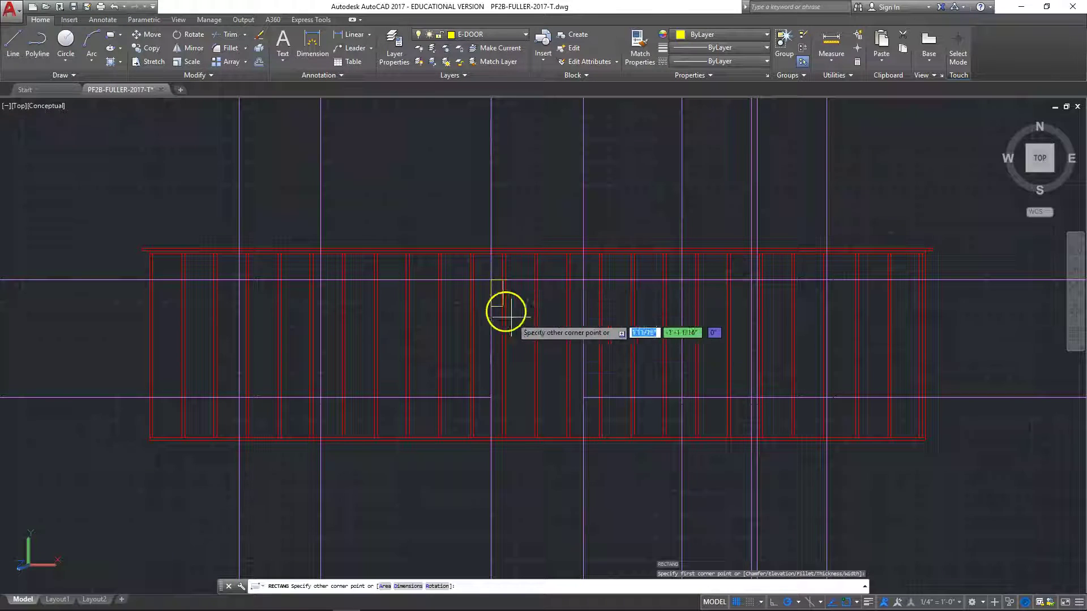
left_click(583, 438)
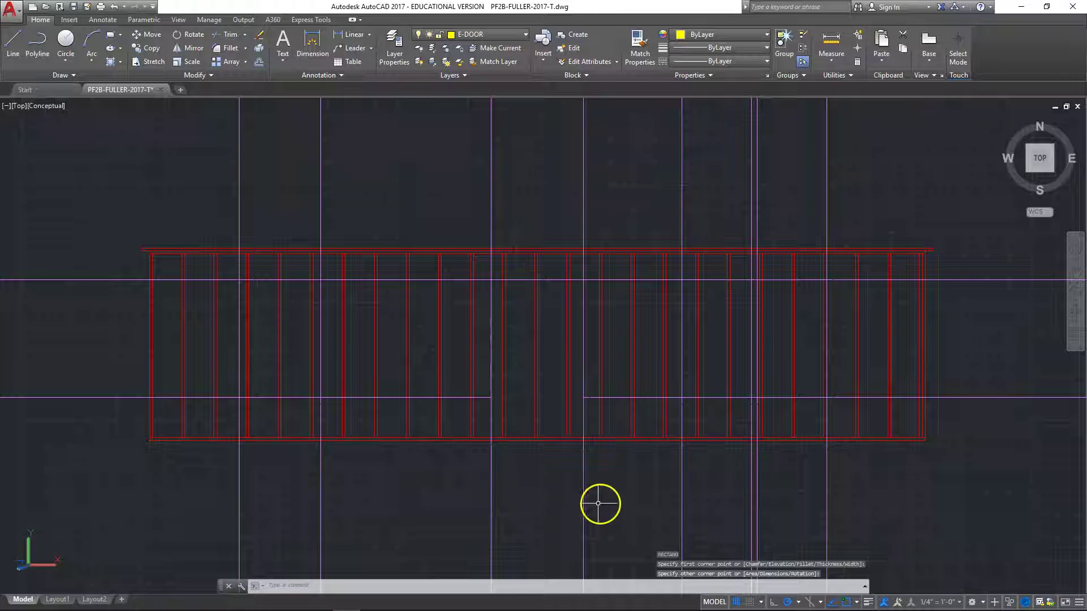
key("Escape")
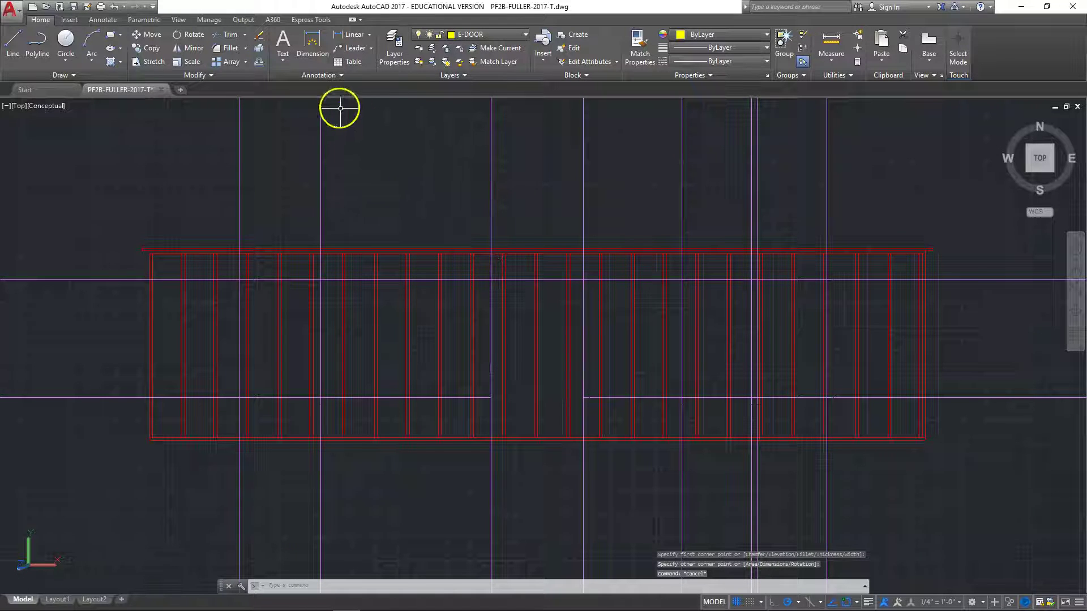
Erase all vertical construction lines crossing the wall framing.
left_click(881, 180)
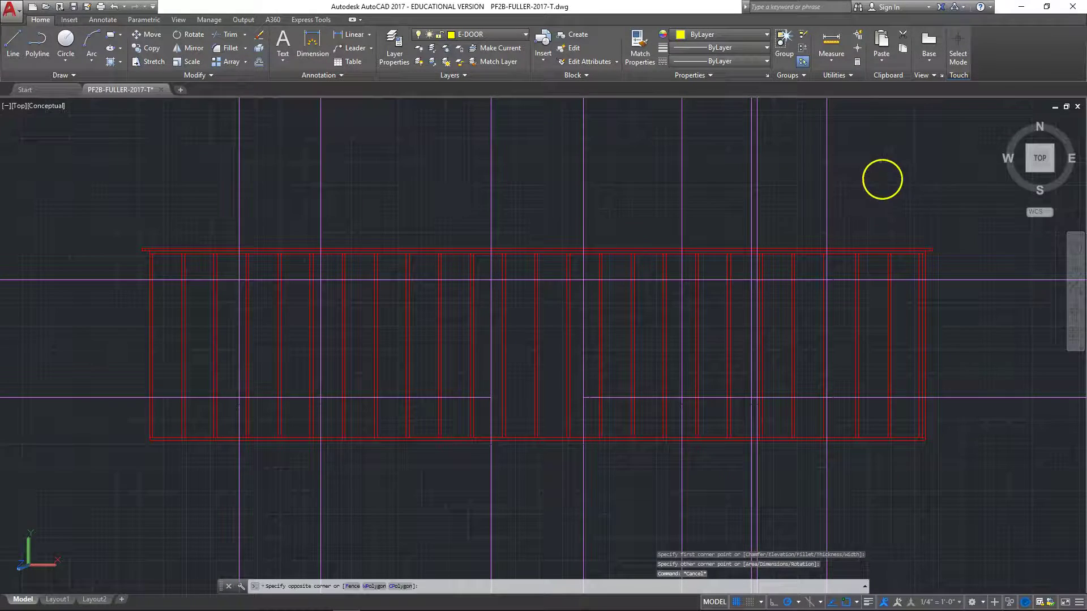
left_click(175, 177)
key("Delete")
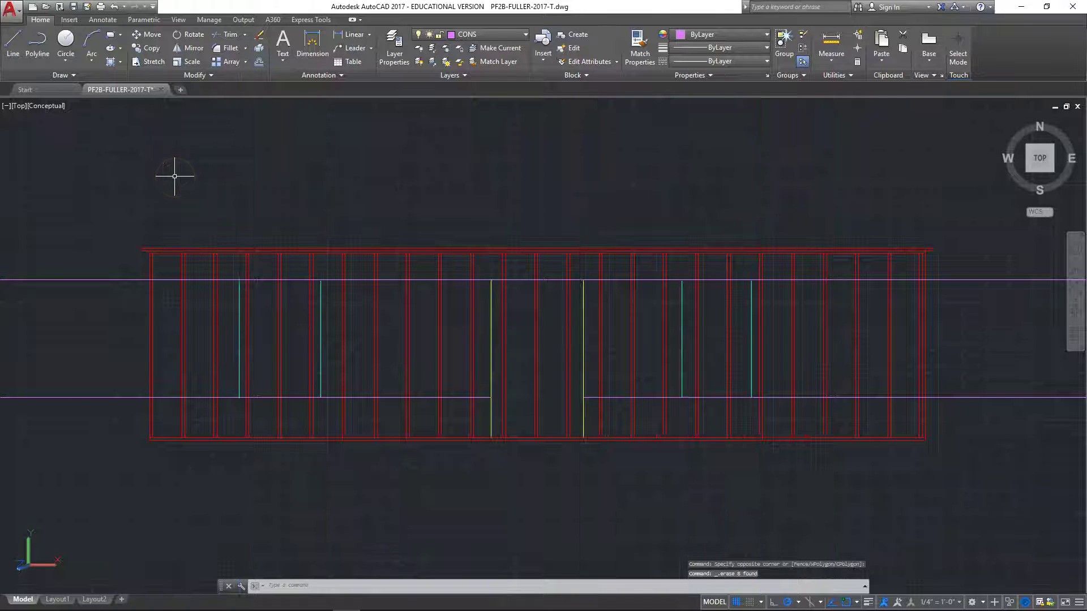
Erase the horizontal construction lines crossing the wall framing at the window and door openings.
left_click(92, 242)
left_click(68, 403)
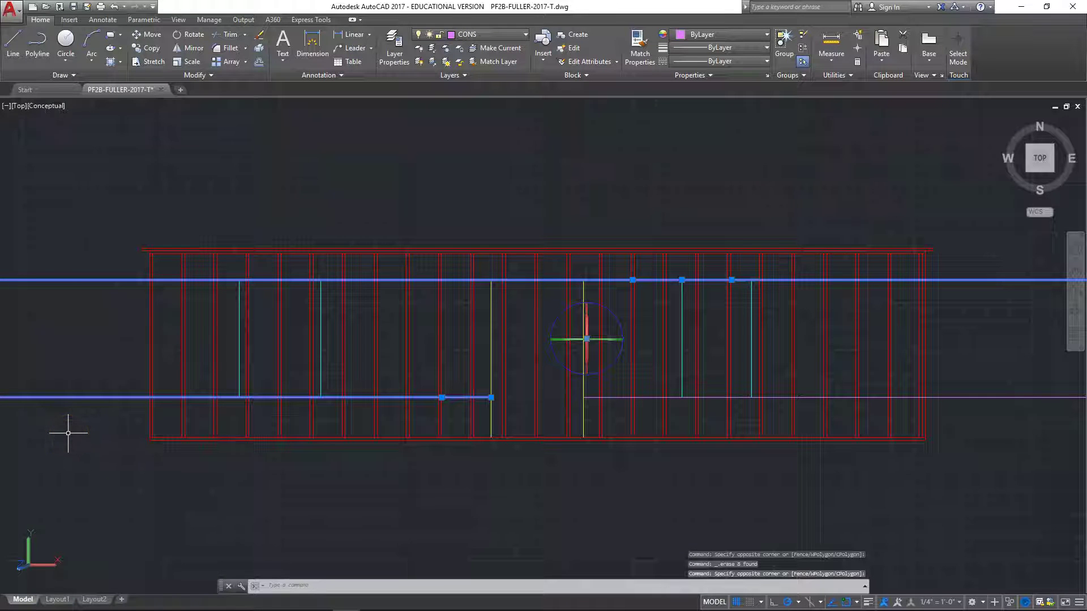
key("Delete")
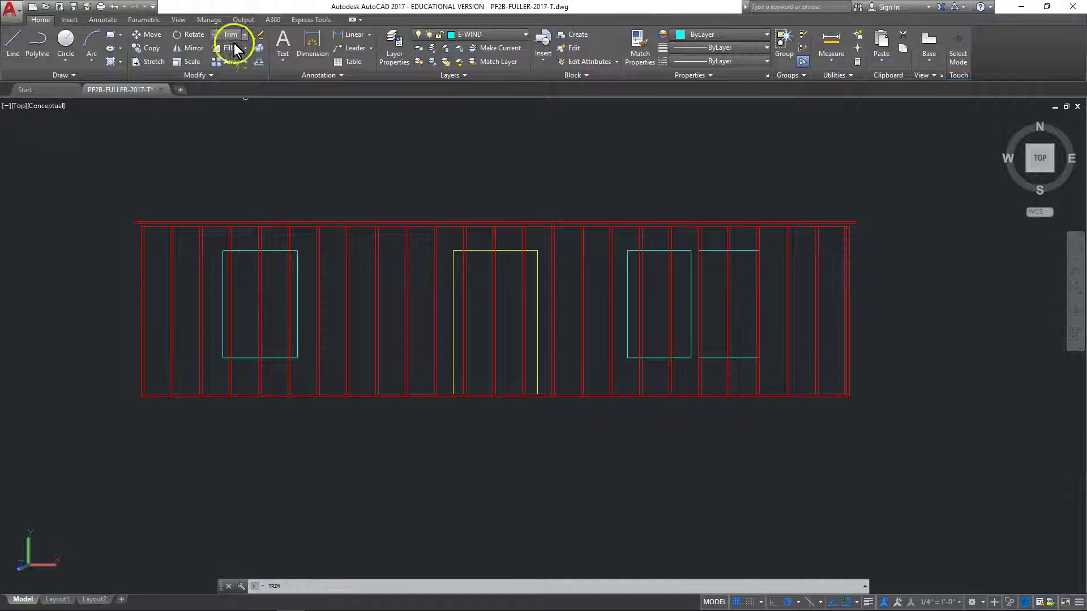
Trim away the stud segments inside the single window opening, using all objects as cutting edges.
left_click(233, 36)
key("Return")
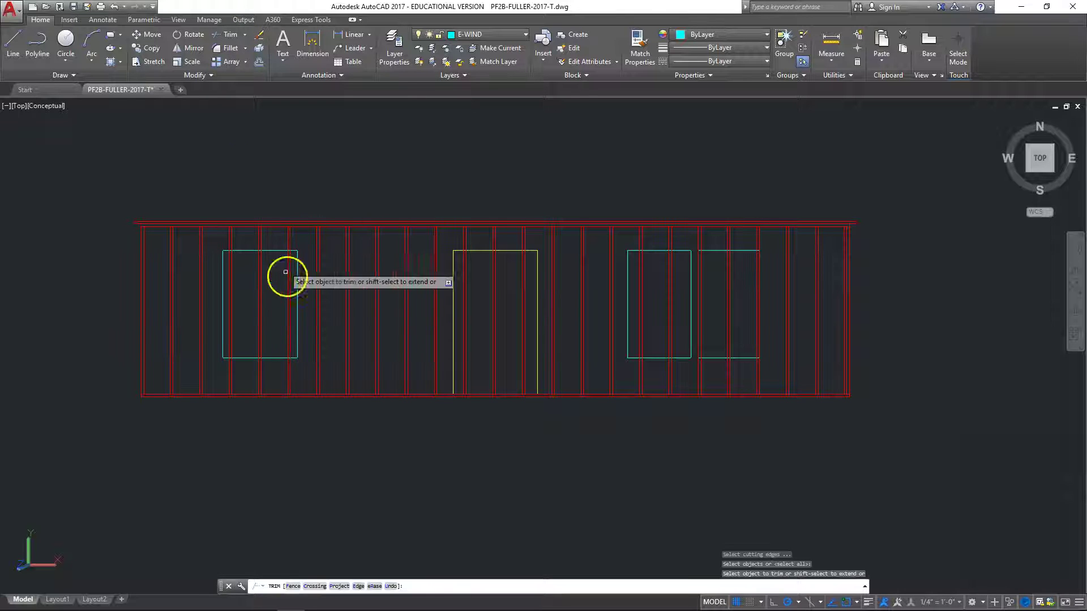
left_click(288, 323)
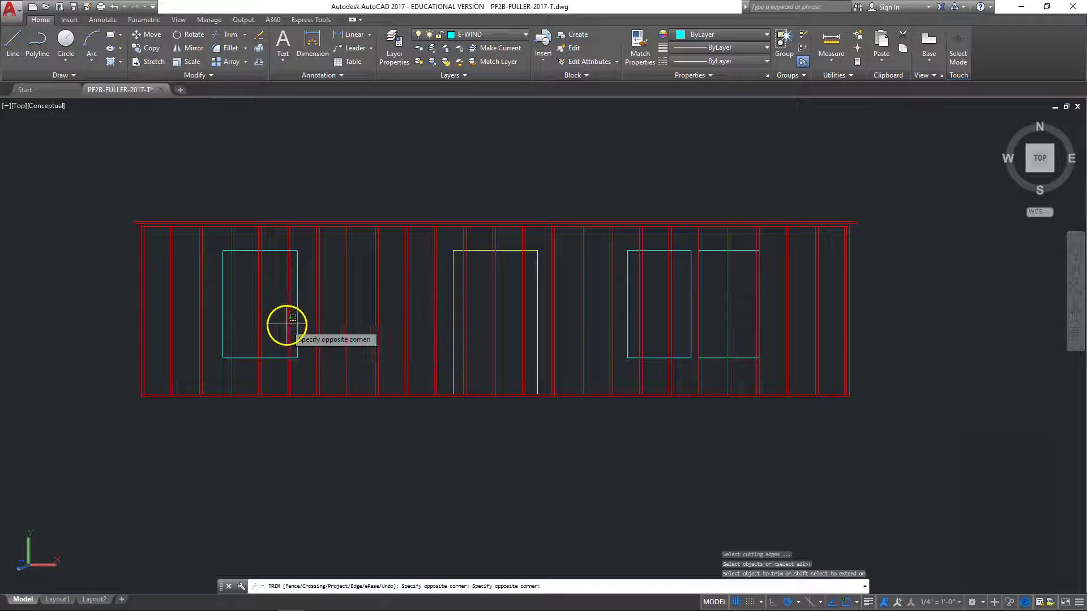
left_click(230, 311)
left_click(295, 304)
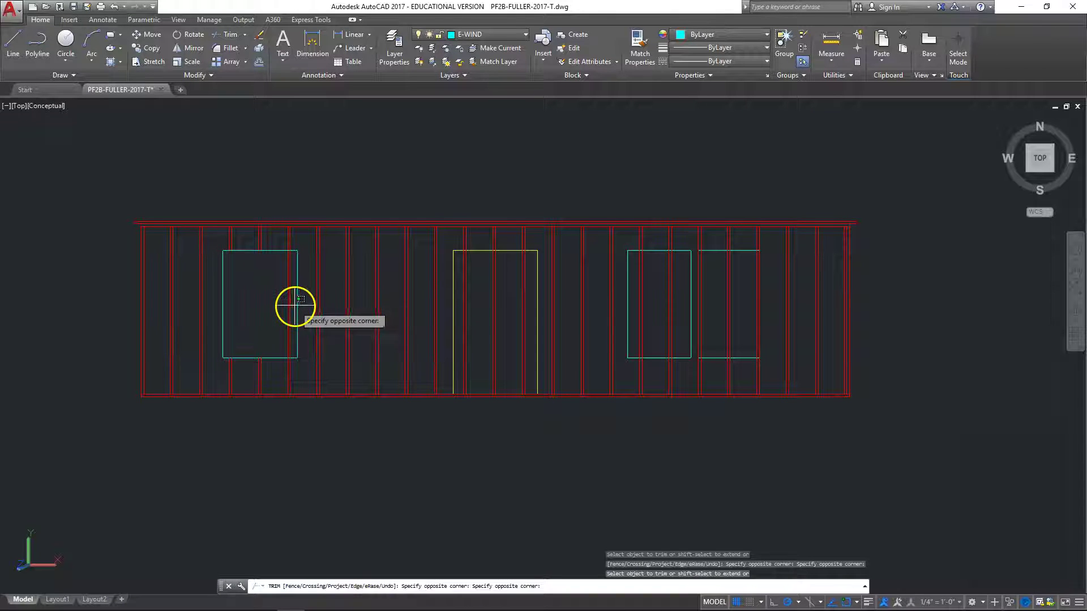
left_click(288, 303)
left_click(288, 304)
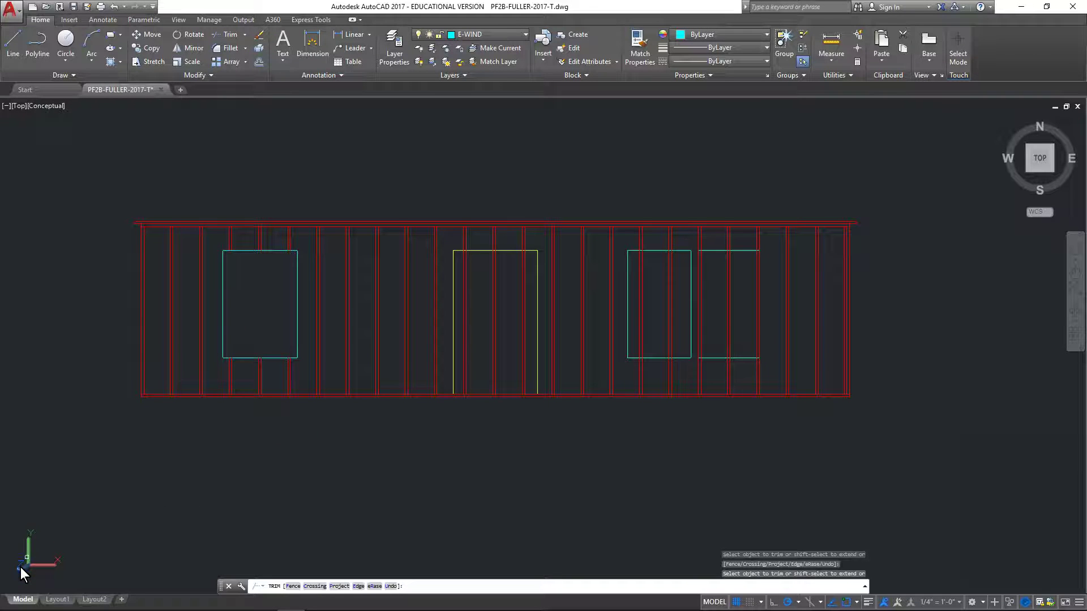
Make E-WALL the current layer and draw a 5.5" vertical line up from the single window opening's upper-left corner.
left_click(504, 36)
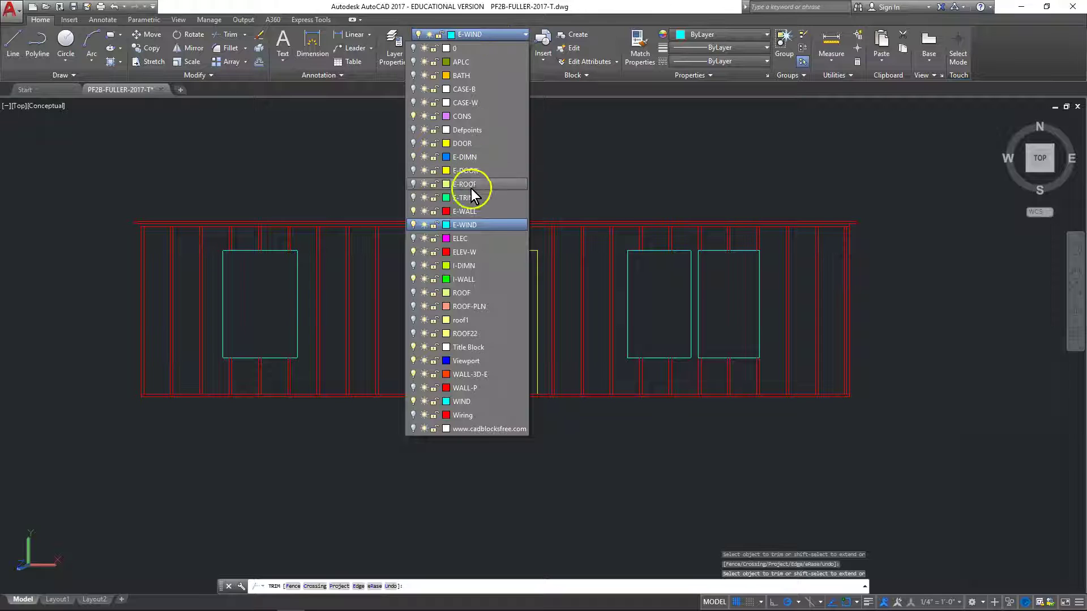
left_click(468, 211)
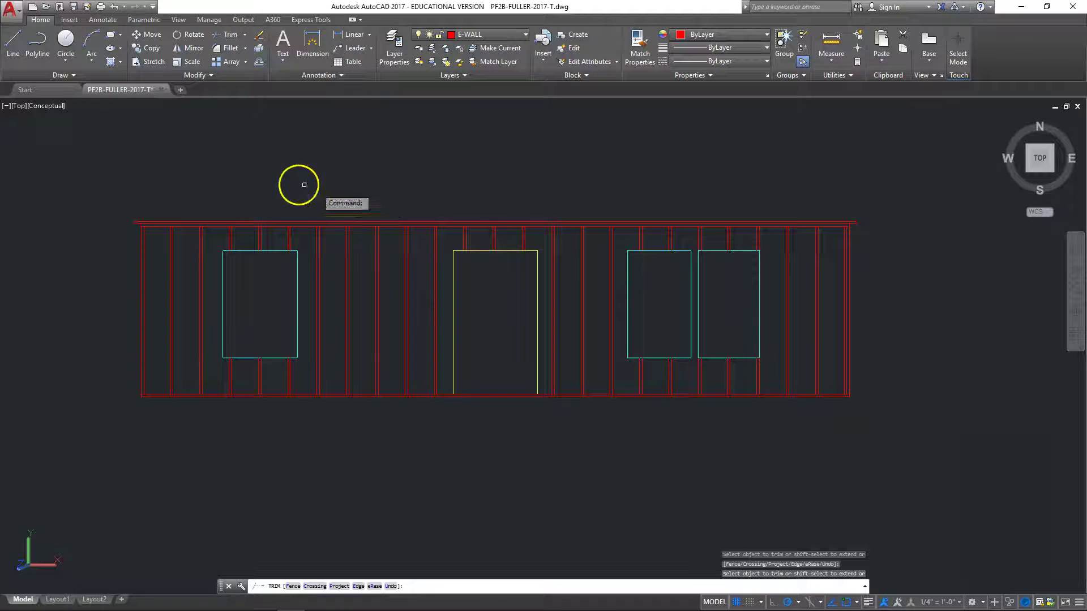
left_click(13, 45)
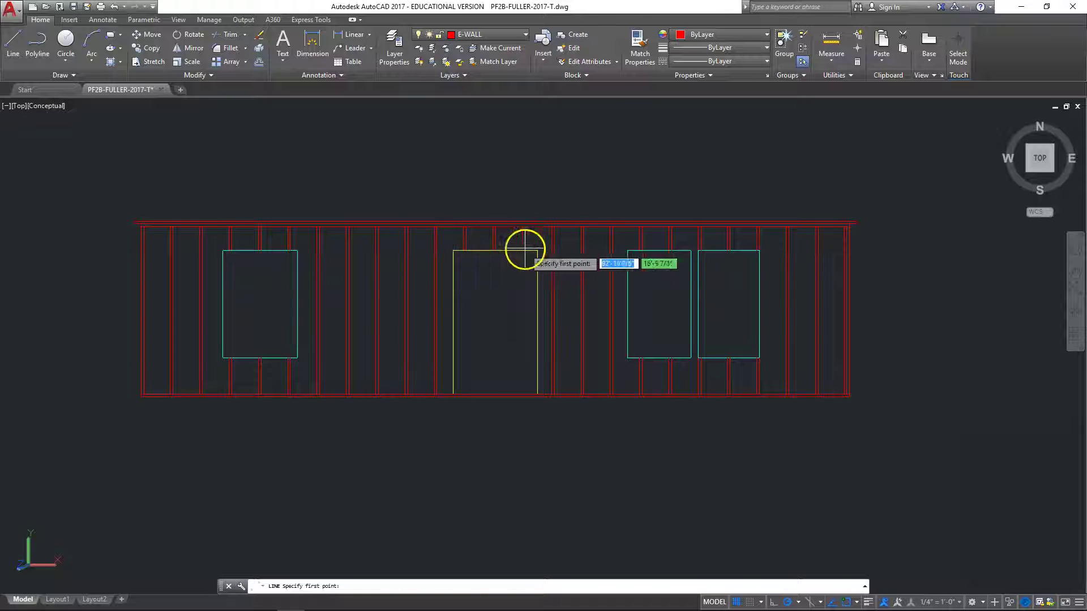
middle_click_drag(108, 217, 134, 255)
scroll(219, 318, "up", 3)
mouse_move(221, 320)
middle_mouse_down()
mouse_move(346, 326)
mouse_move(381, 308)
middle_mouse_up()
scroll(317, 322, "up", 2)
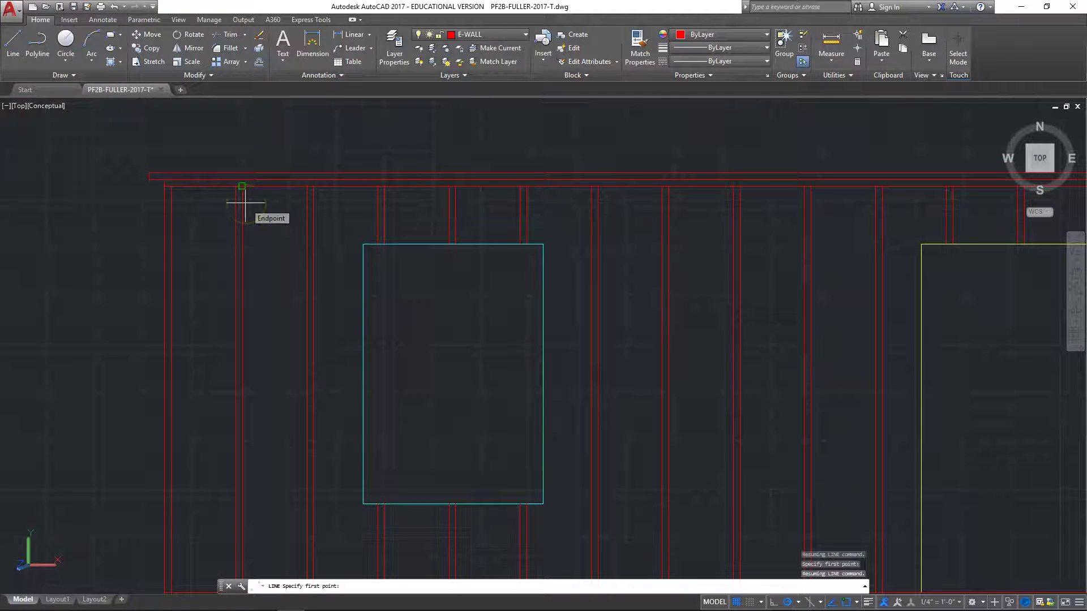
left_click(12, 43)
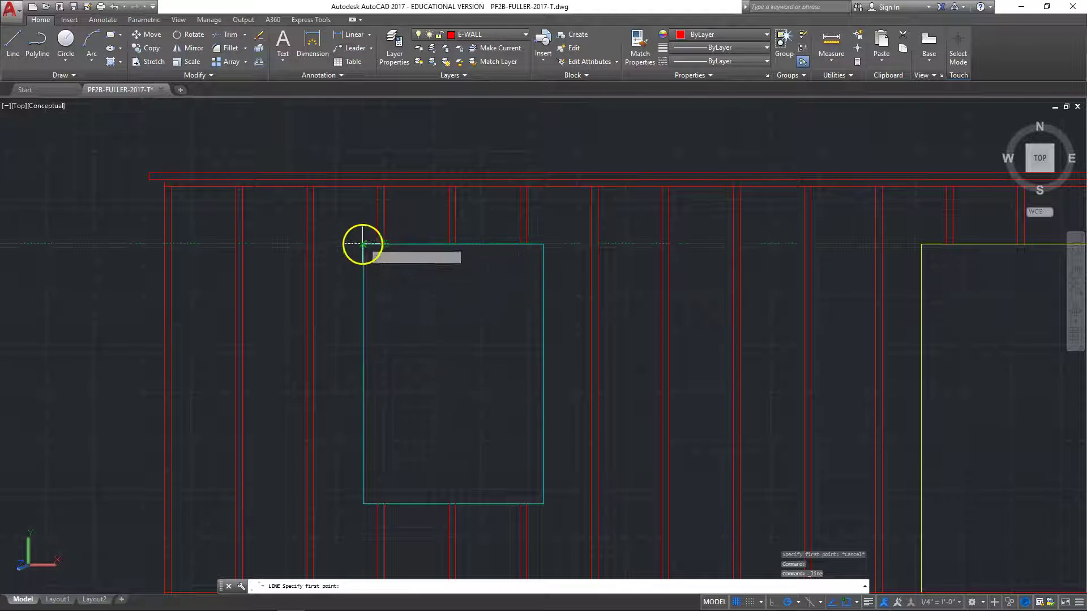
left_click(363, 245)
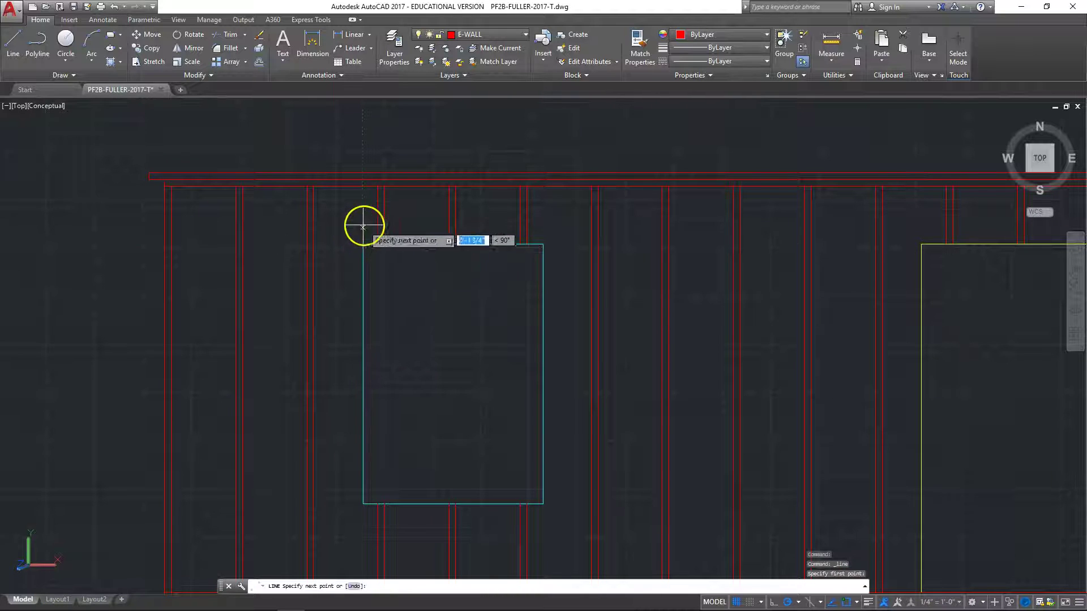
type("5.")
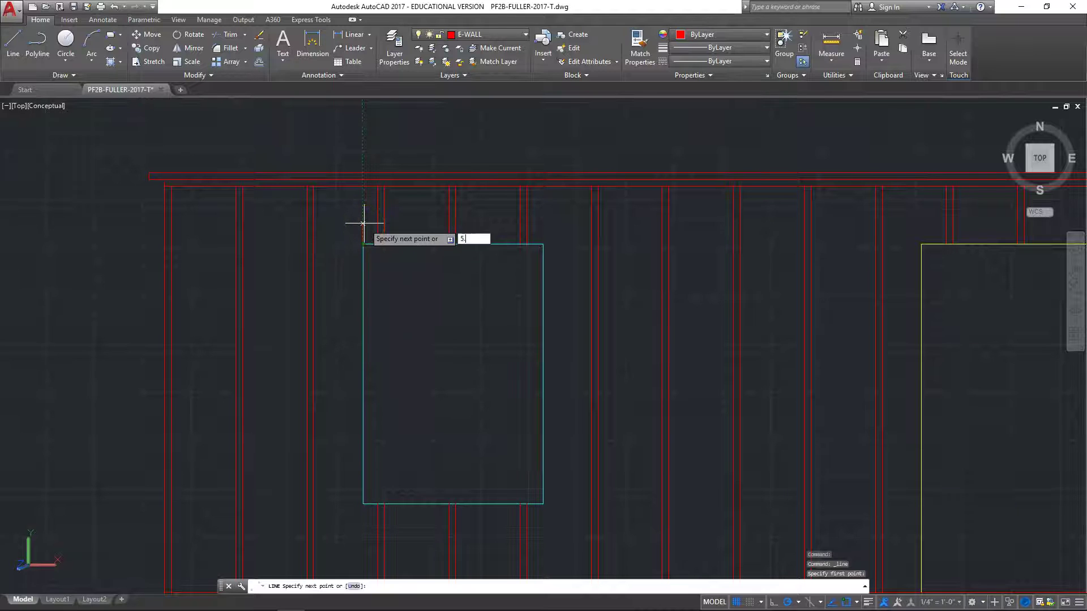
type("5")
key("Return")
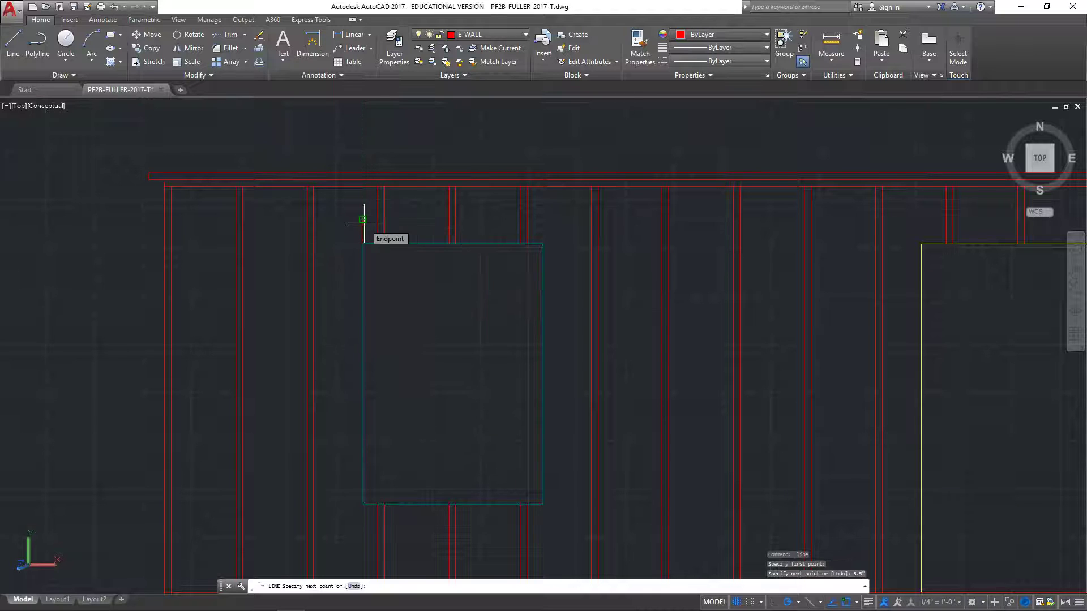
key("Return")
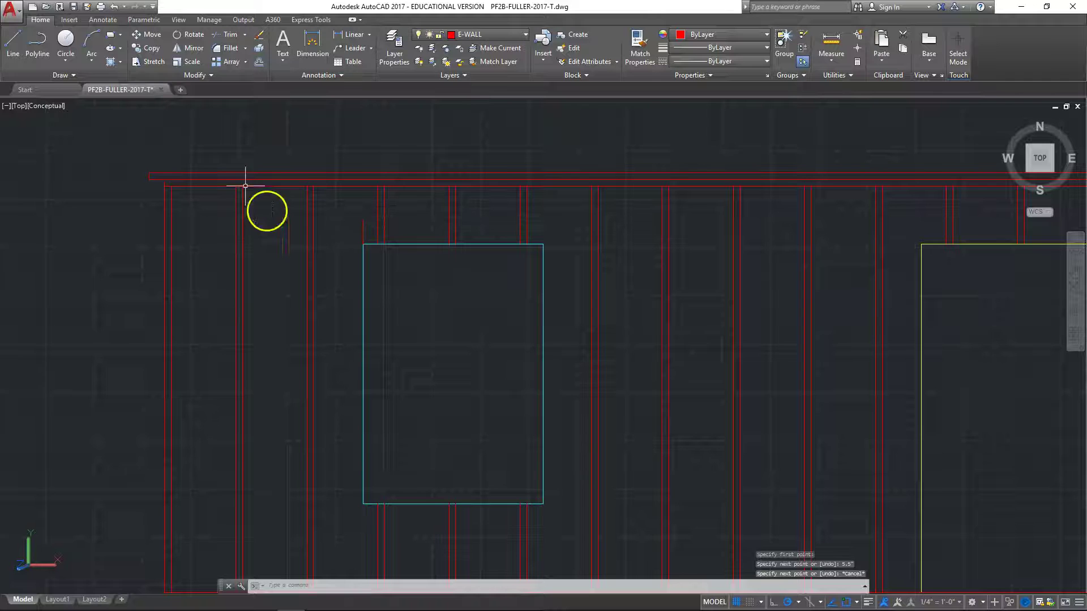
Mirror the short vertical header line about the single window opening's vertical centerline onto its upper-right corner.
left_click(191, 47)
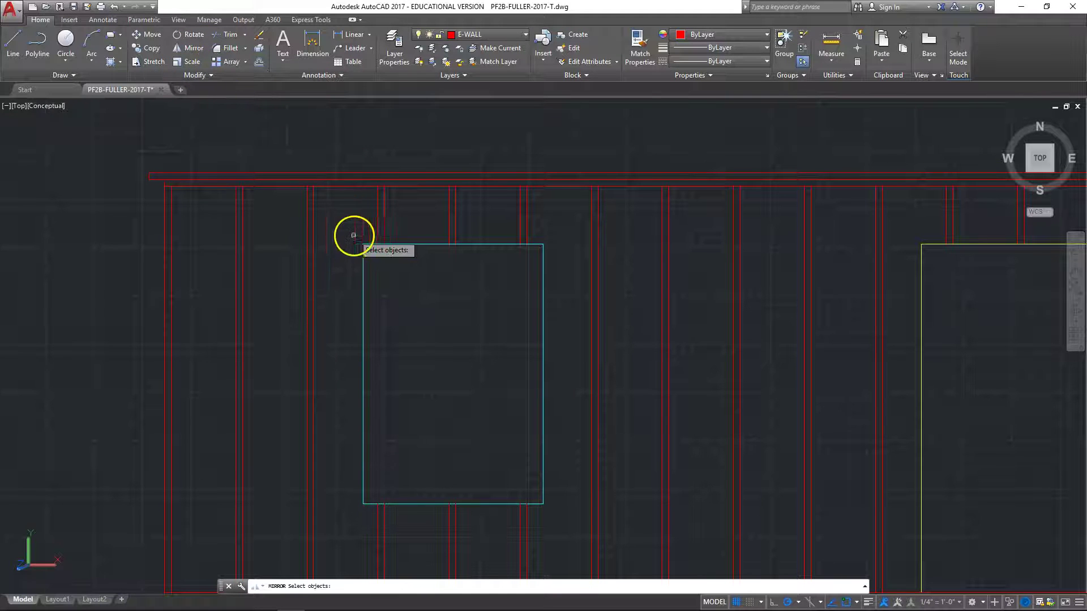
left_click(361, 234)
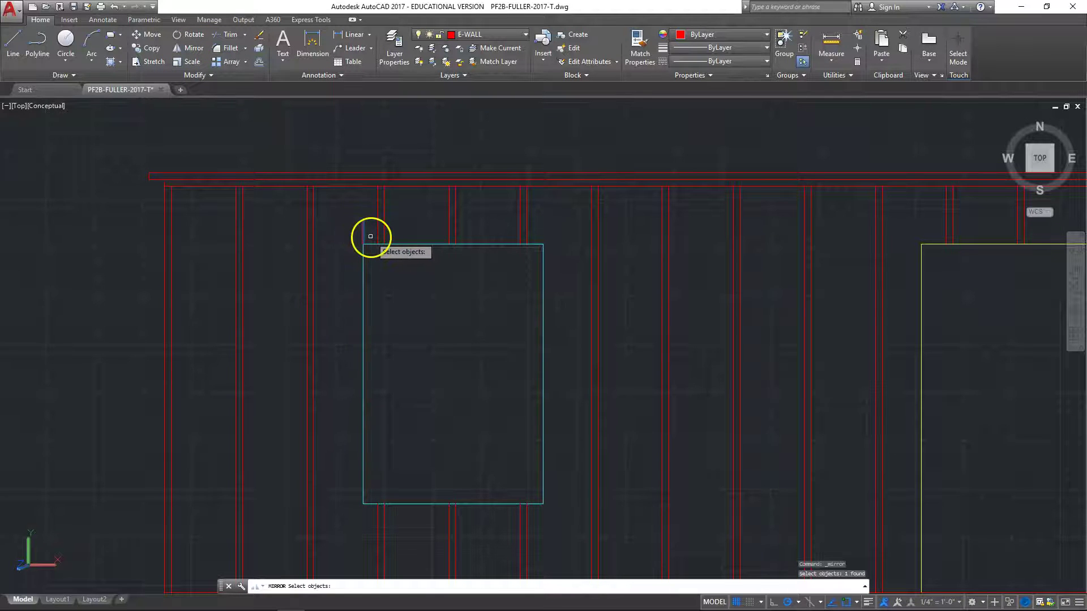
key("Return")
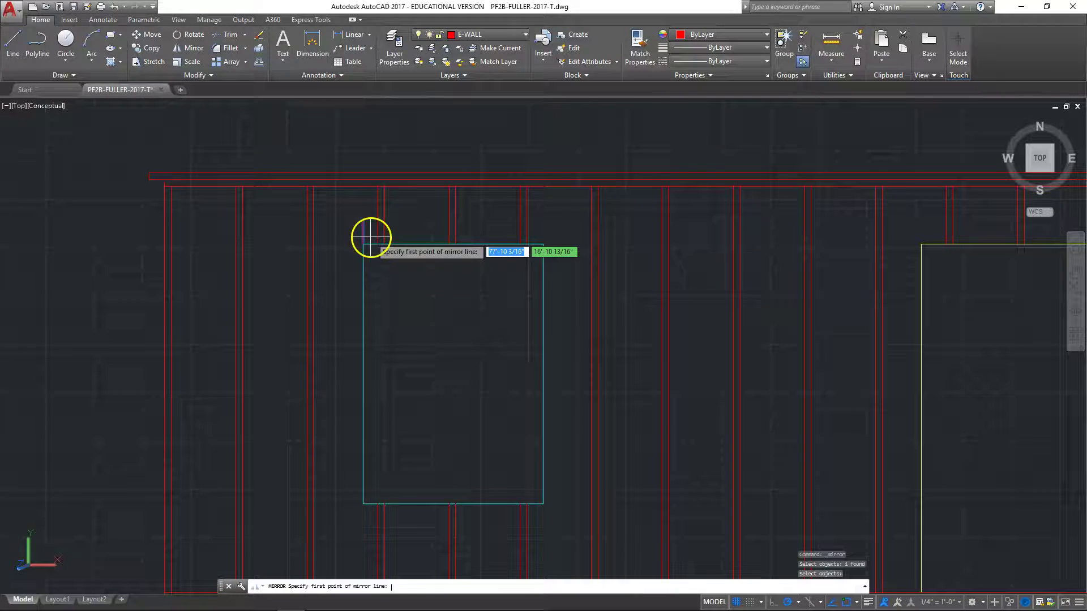
left_click(454, 244)
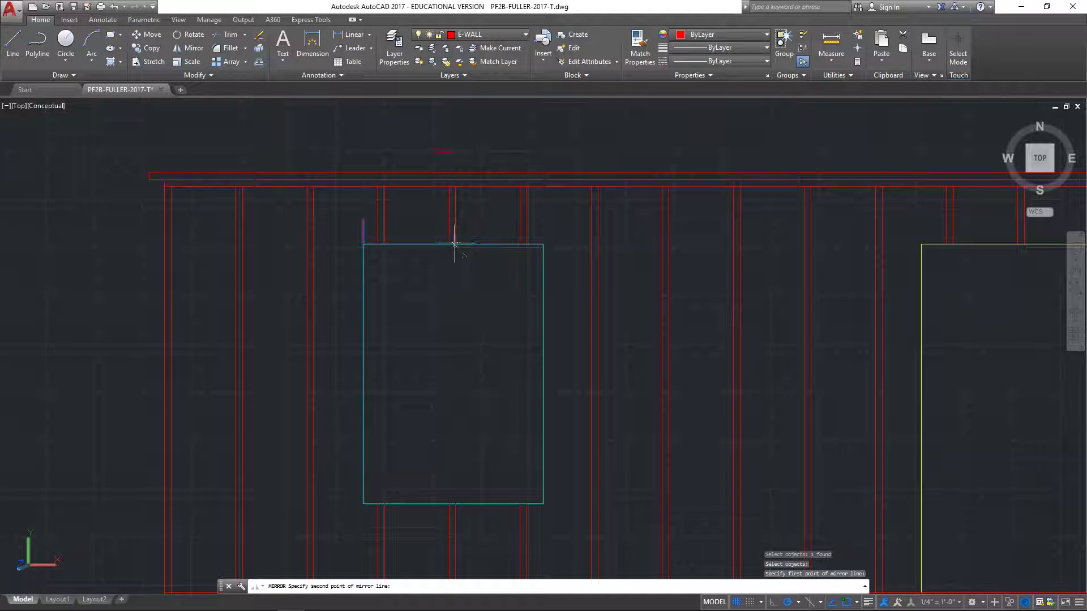
key("Escape")
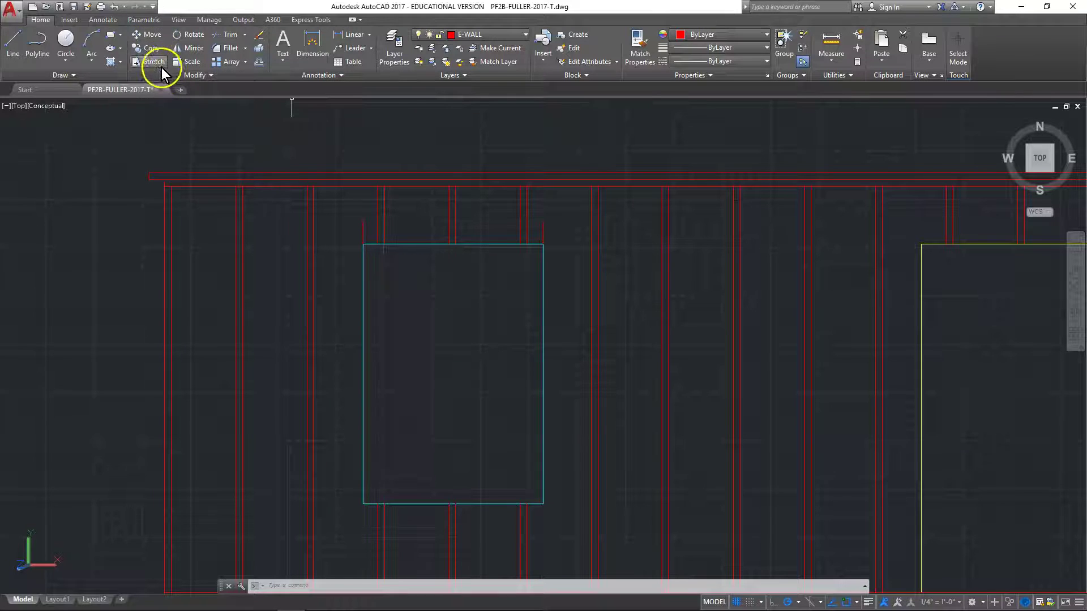
Move the left header end line 1.5" outward, to the left of the single window opening.
left_click(154, 37)
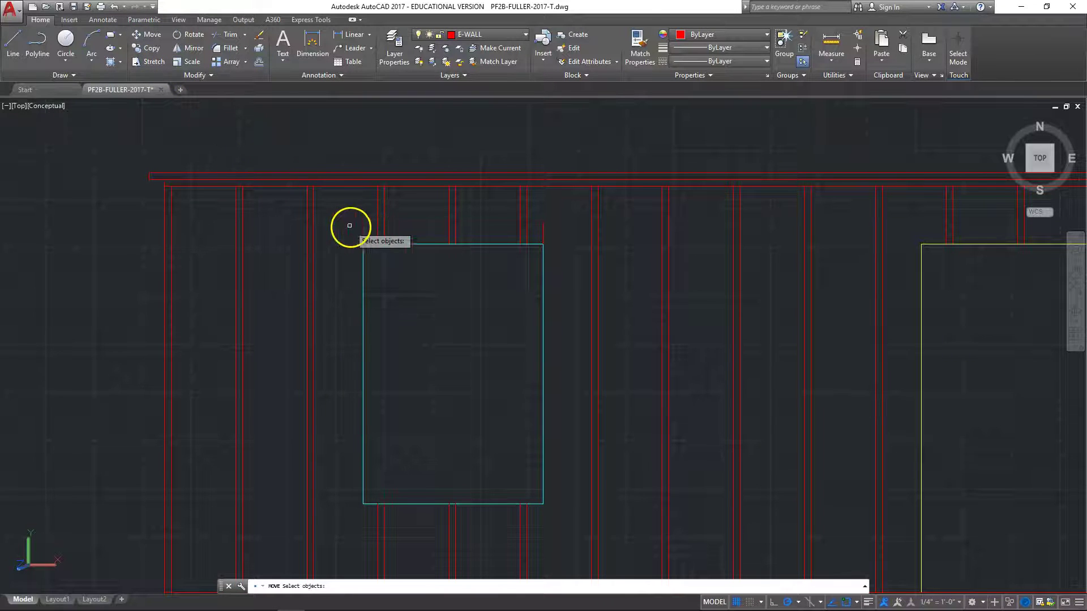
left_click(362, 236)
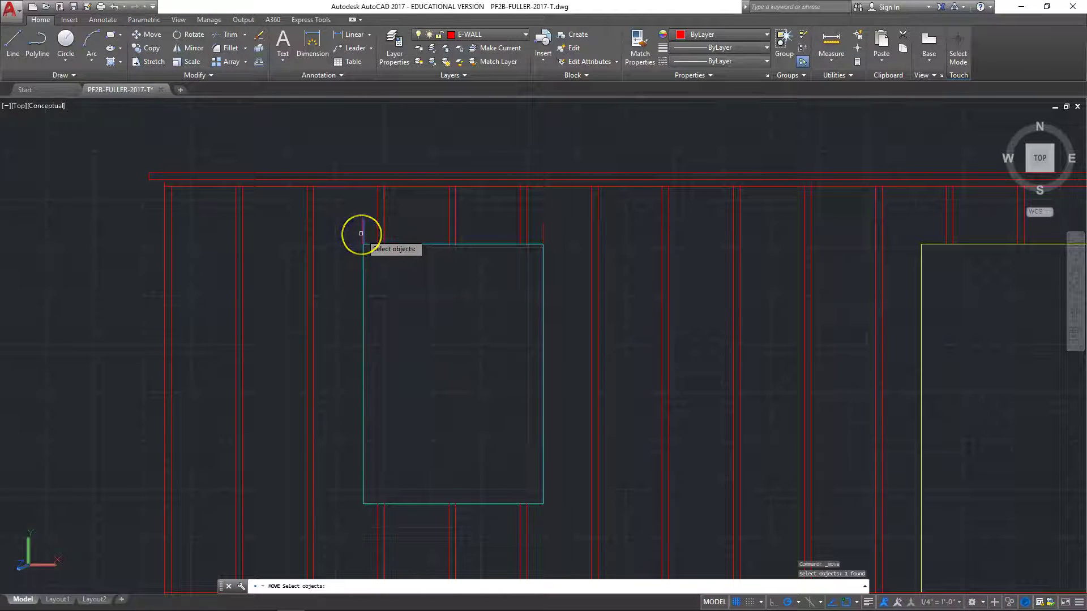
key("Return")
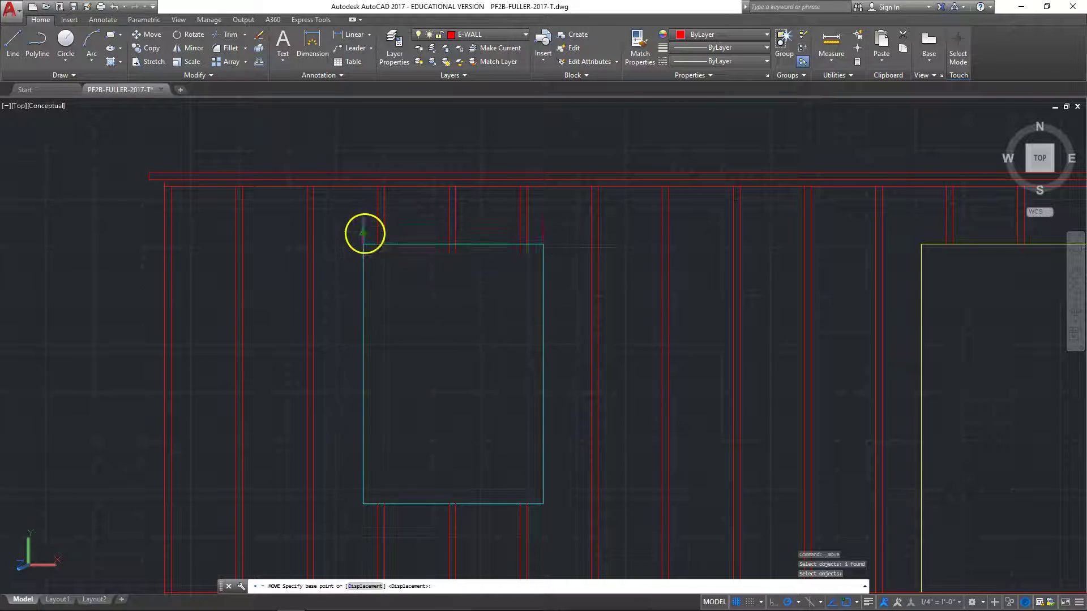
left_click(364, 232)
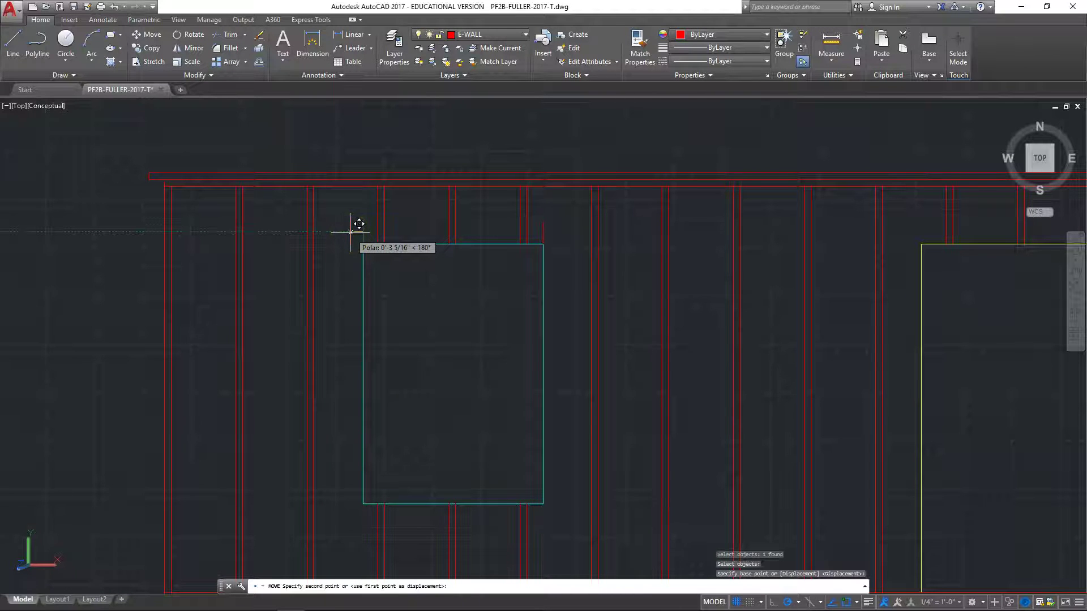
type("1.5")
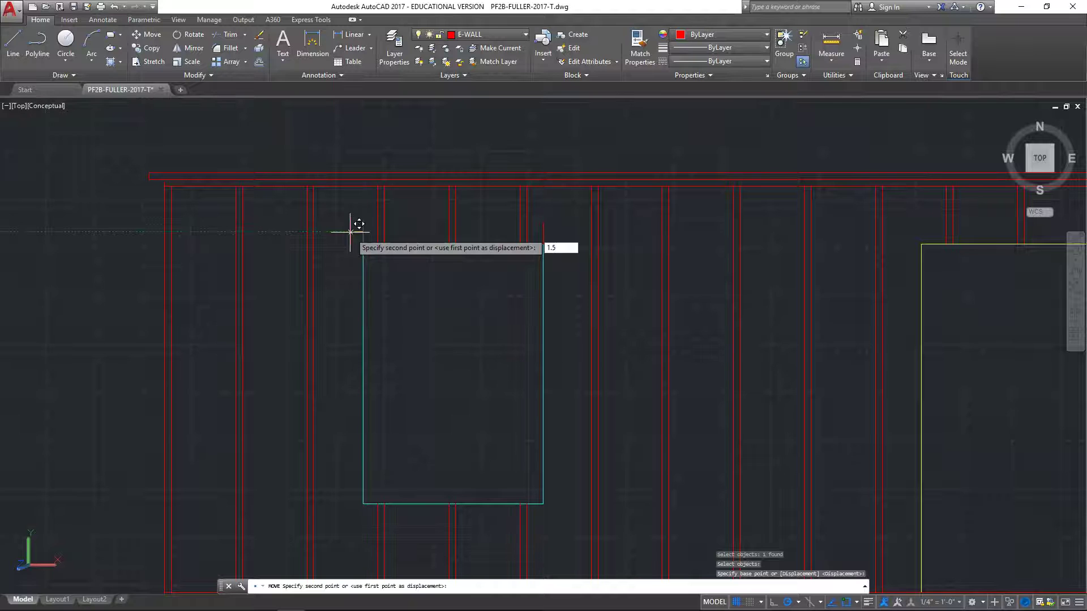
type("\"")
key("Return")
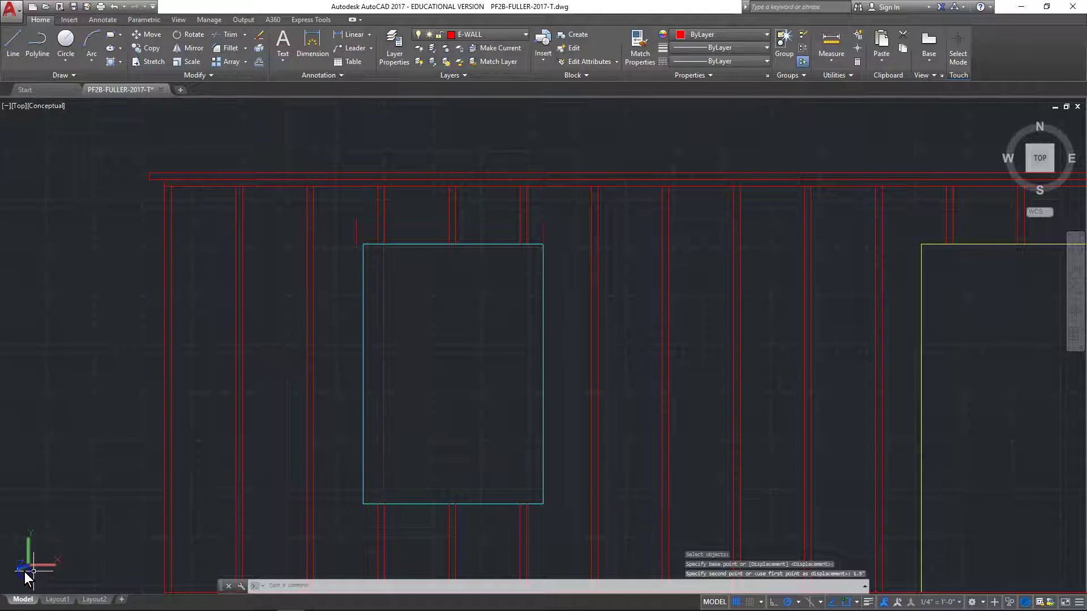
Trim away the stud segments that pass through the header above the single window opening.
left_click(222, 32)
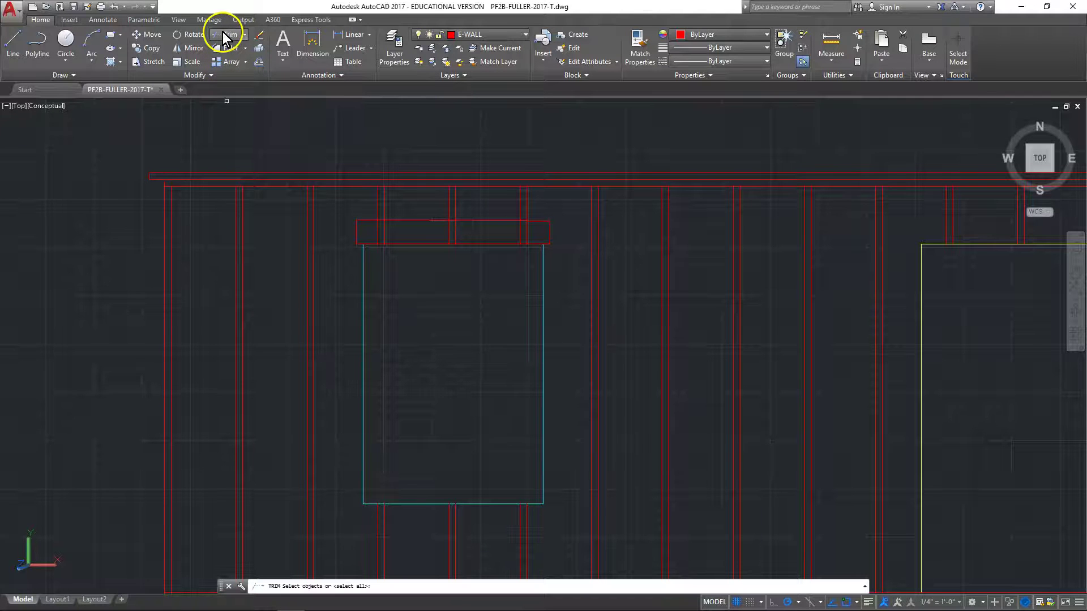
key("Return")
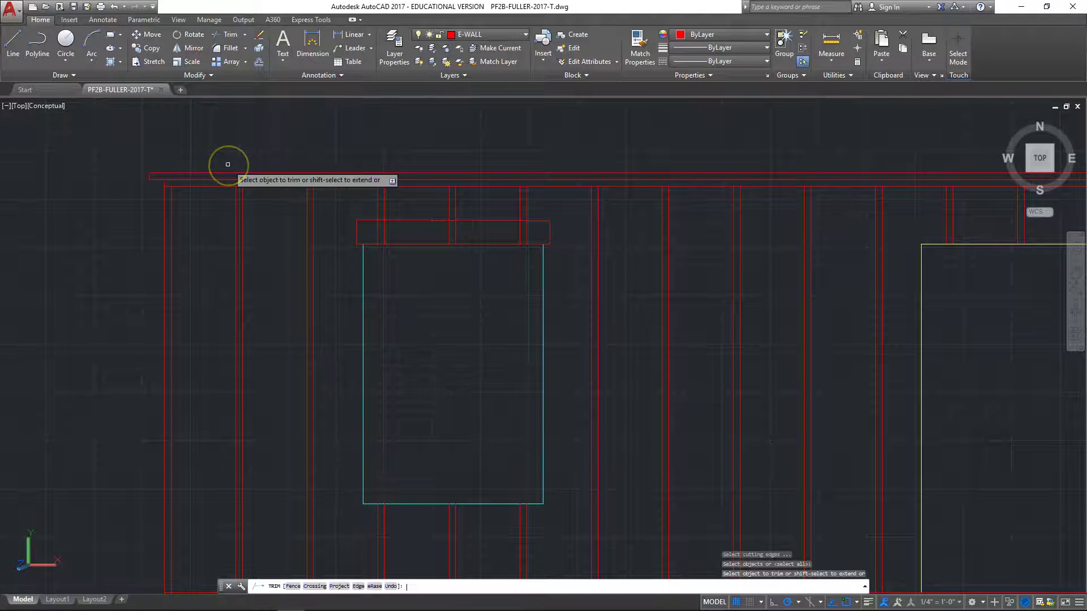
left_click(539, 232)
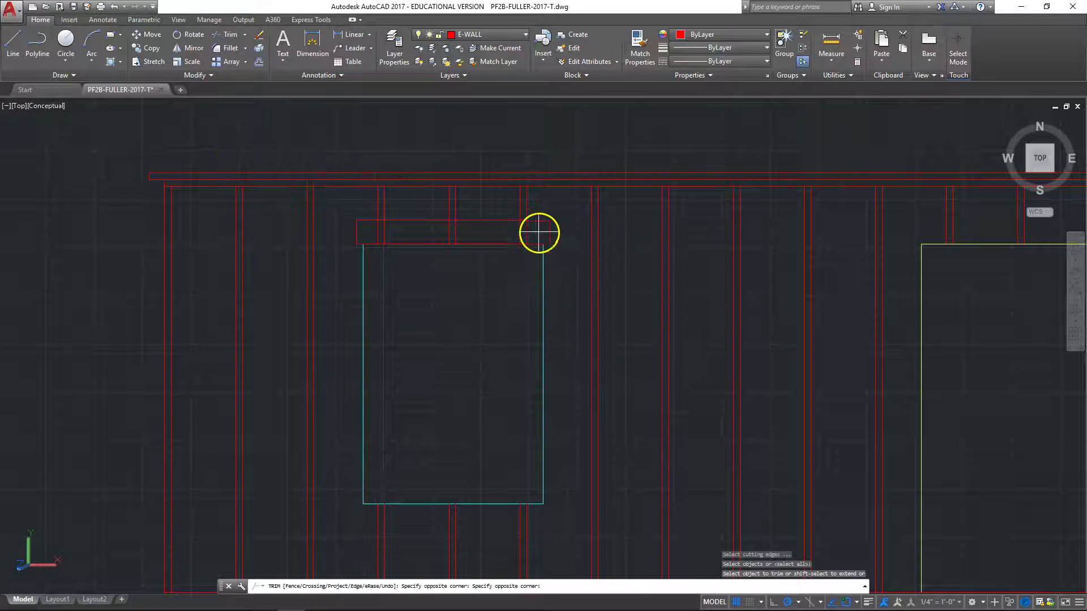
left_click(369, 236)
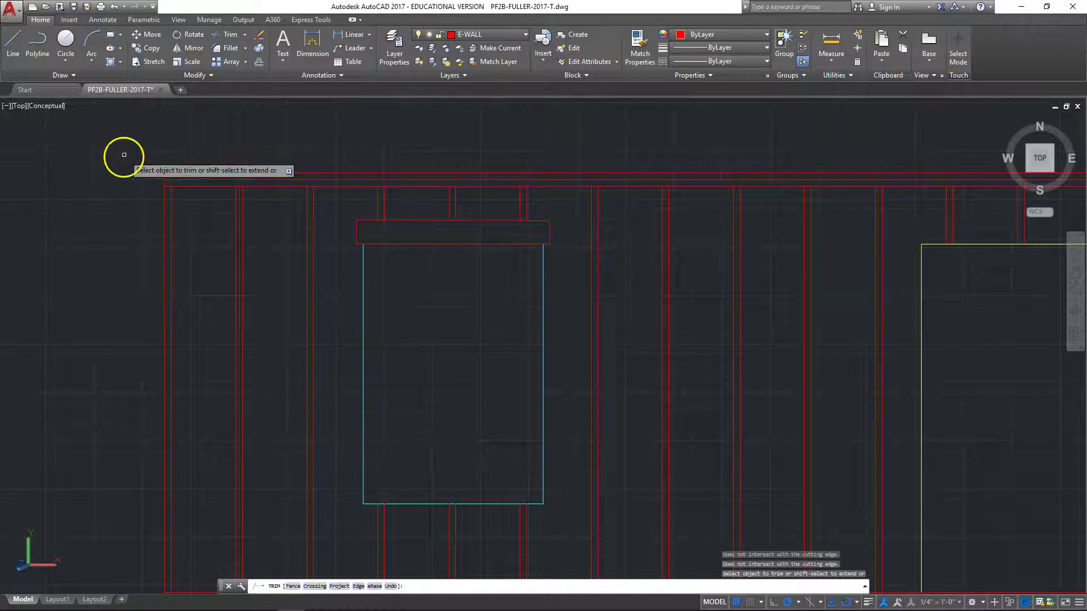
Copy the rightmost short stud above the single window header to the header's right end.
left_click(152, 49)
left_click(529, 196)
left_click(517, 212)
key("Return")
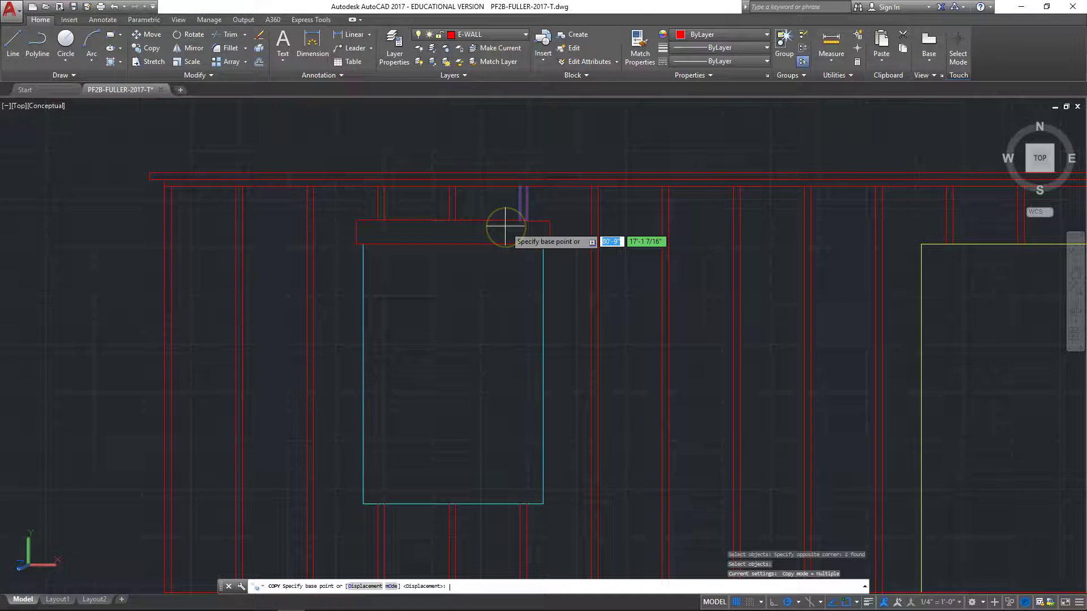
left_click(539, 219)
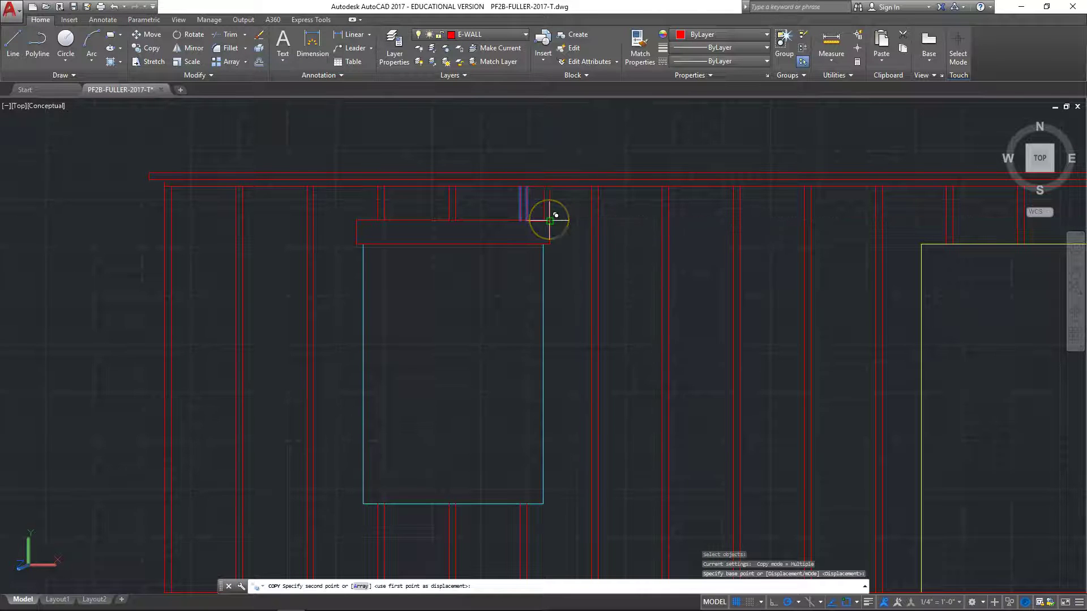
left_click(549, 221)
key("Escape")
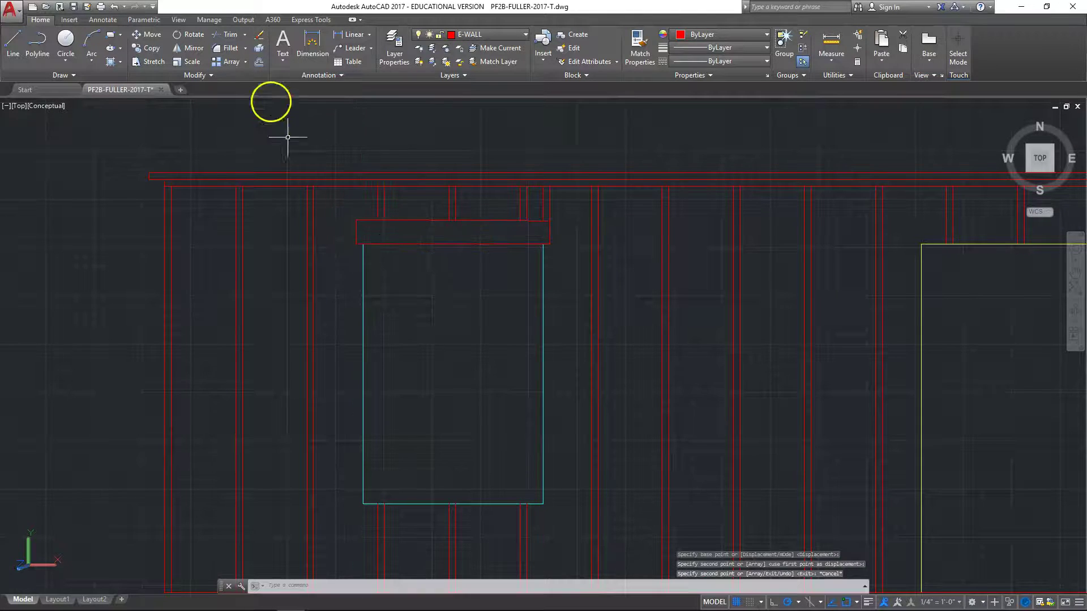
Copy the leftmost short stud above the single window header to the header's left end.
left_click(154, 49)
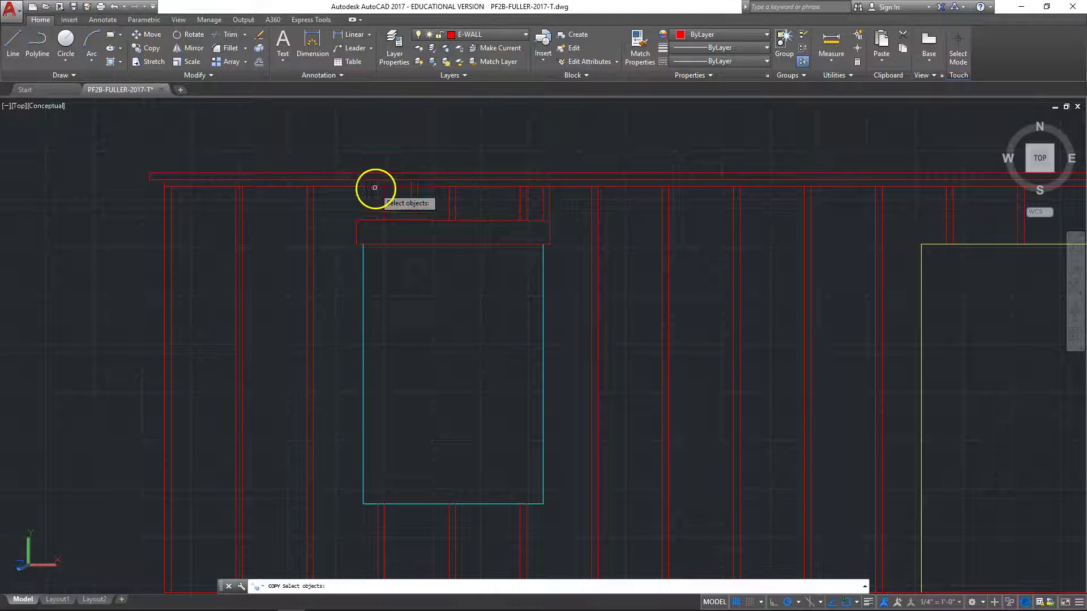
left_click(396, 199)
left_click(369, 205)
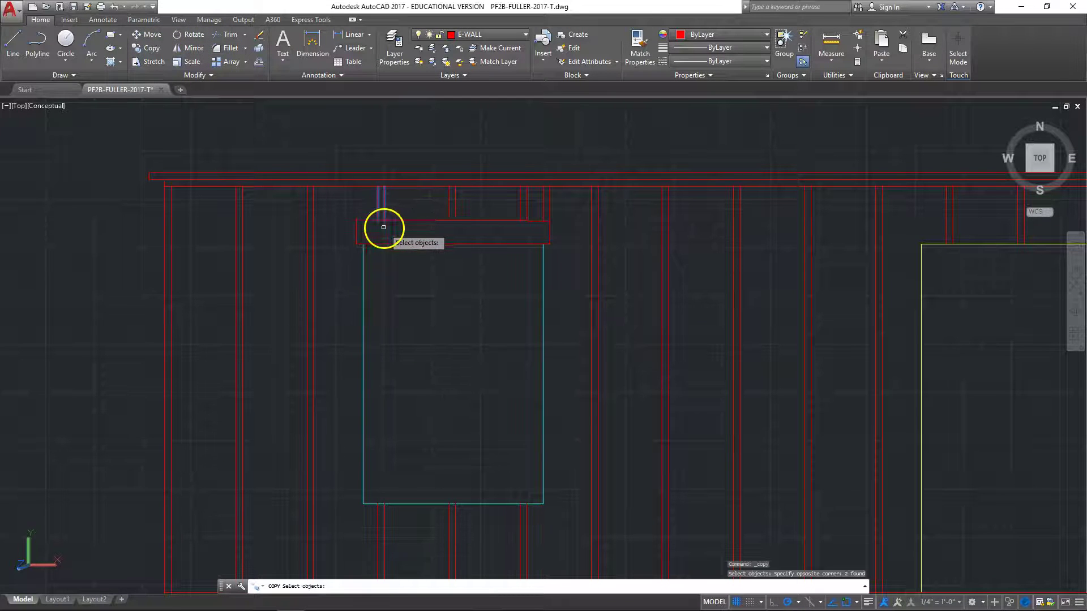
key("Return")
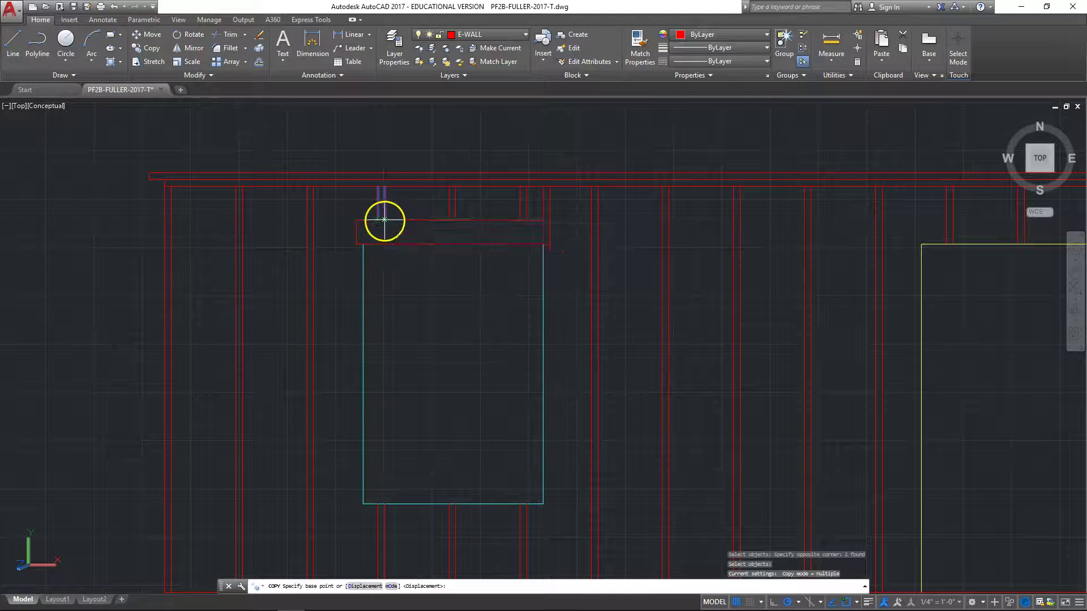
left_click(374, 220)
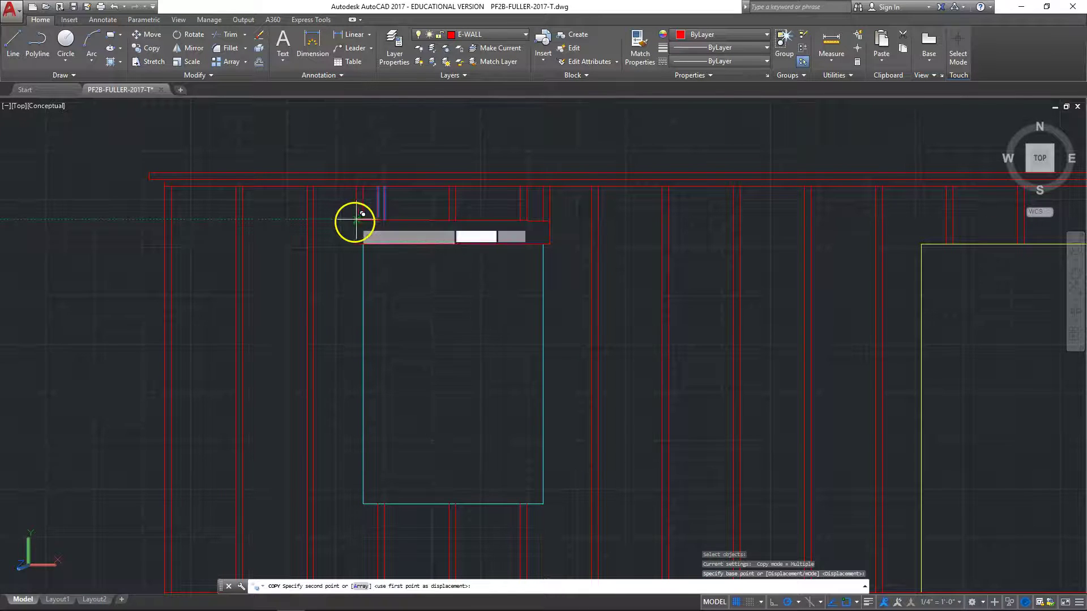
left_click(358, 220)
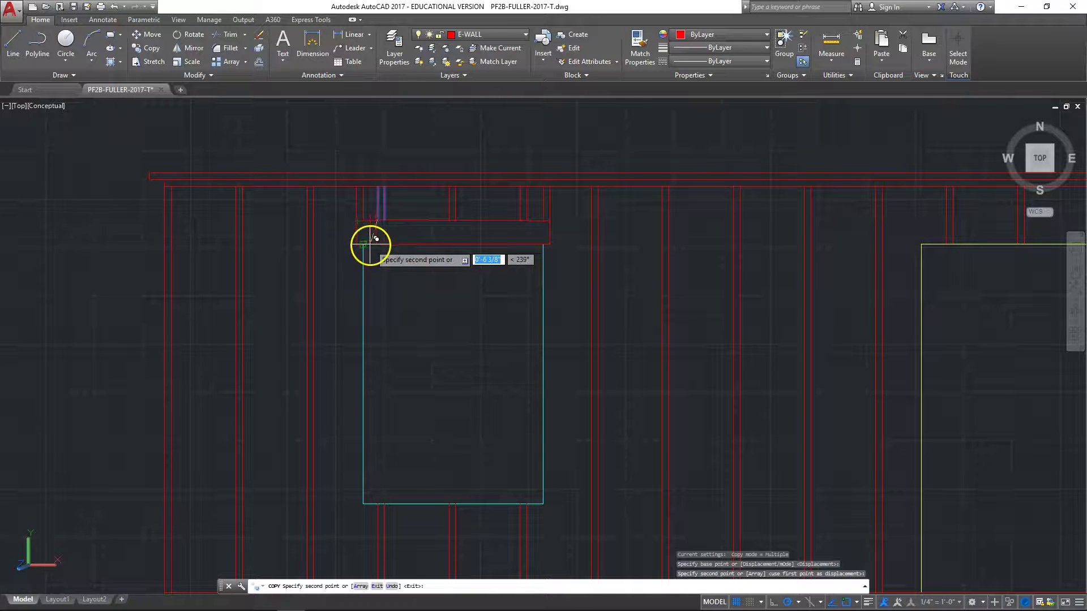
key("Escape")
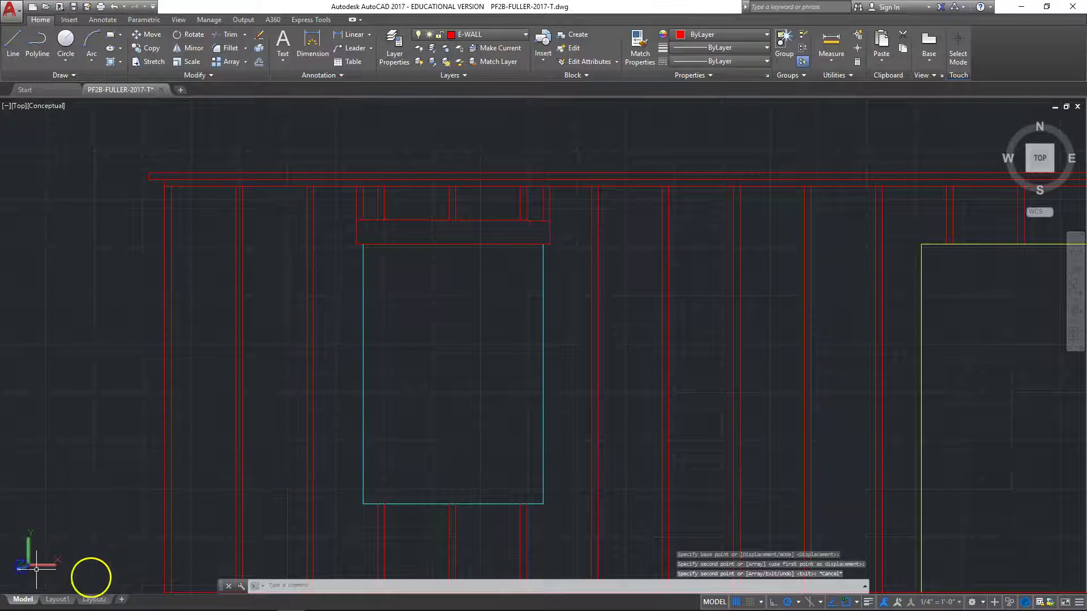
Draw a 1.5" vertical line straight down from the lower-left corner of the single window opening.
left_click(16, 46)
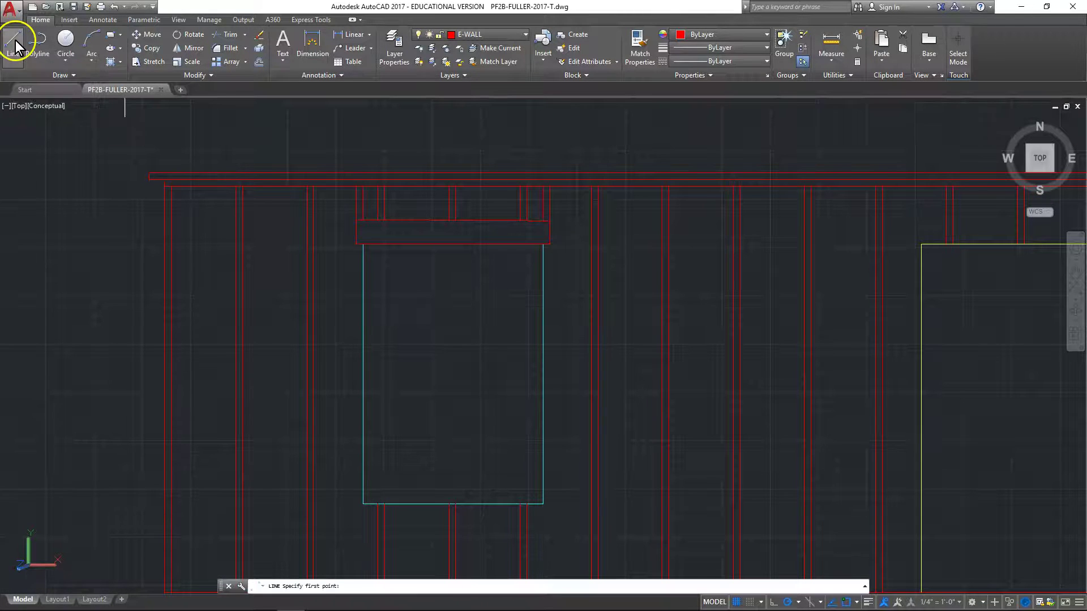
left_click(362, 503)
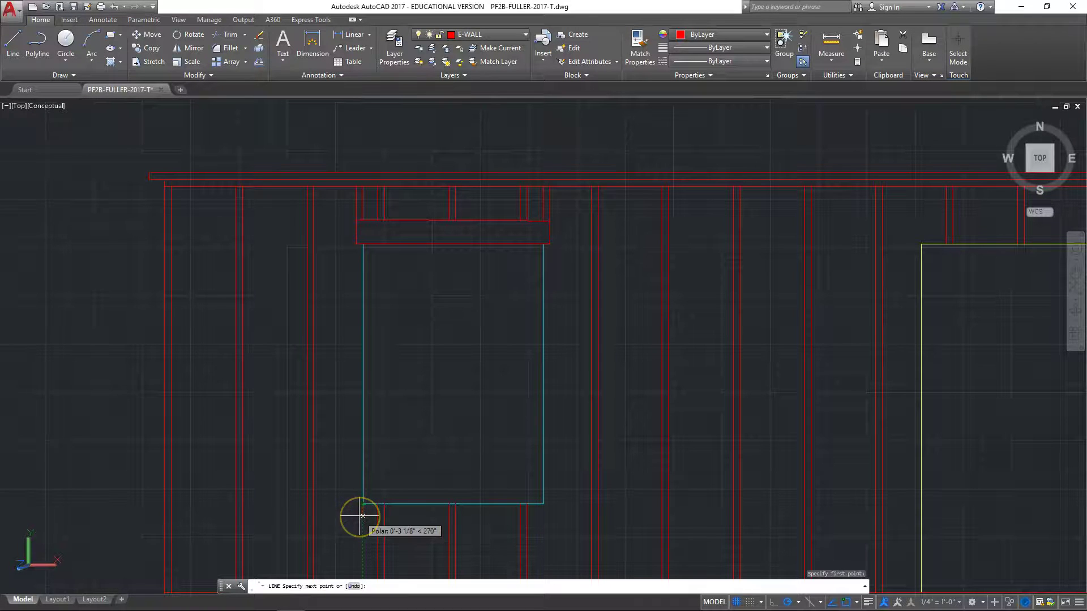
type("1.5")
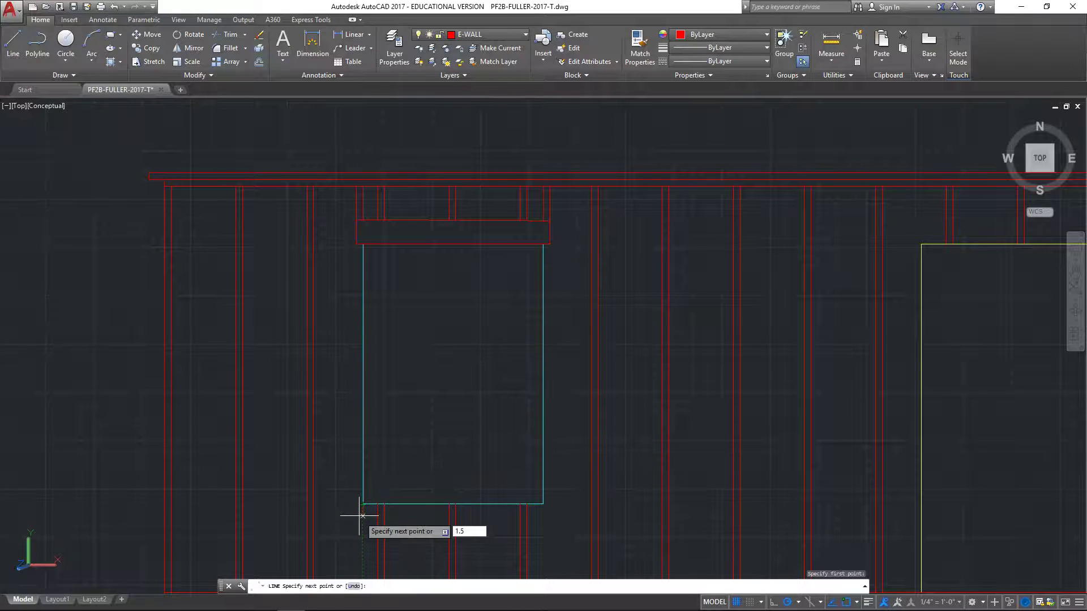
type("\"")
key("Return")
key("Return")
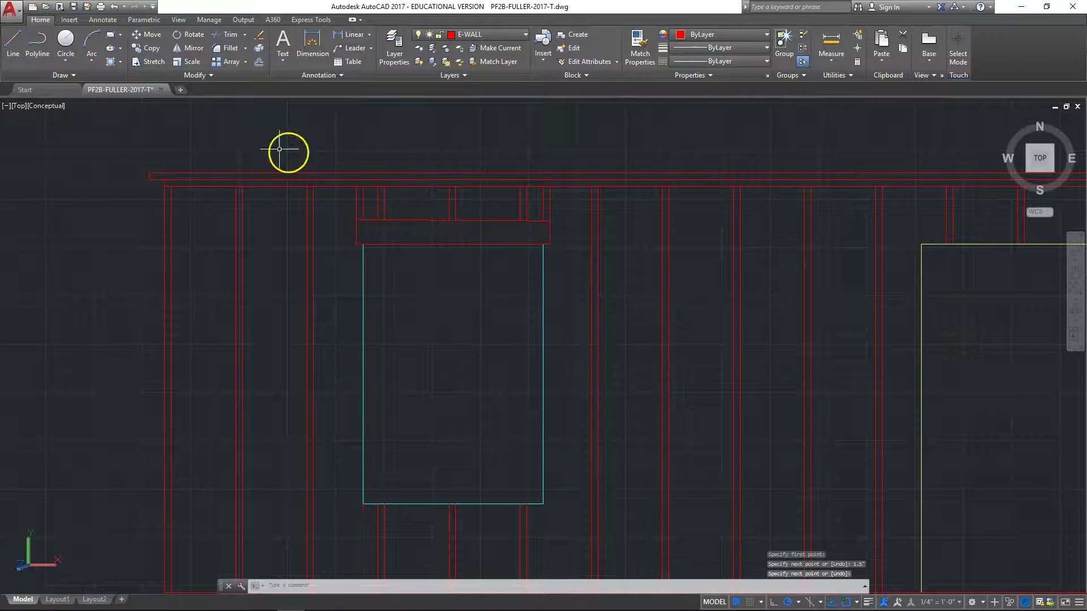
Draw a 1.5" vertical line straight down from the lower-right corner of the single window opening.
left_click(13, 42)
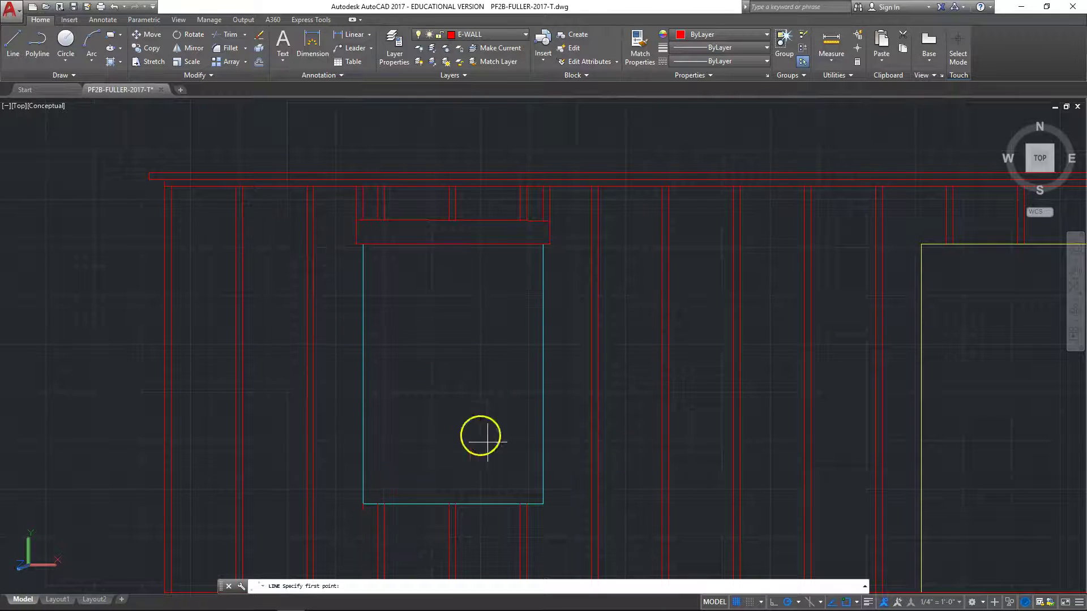
left_click(543, 505)
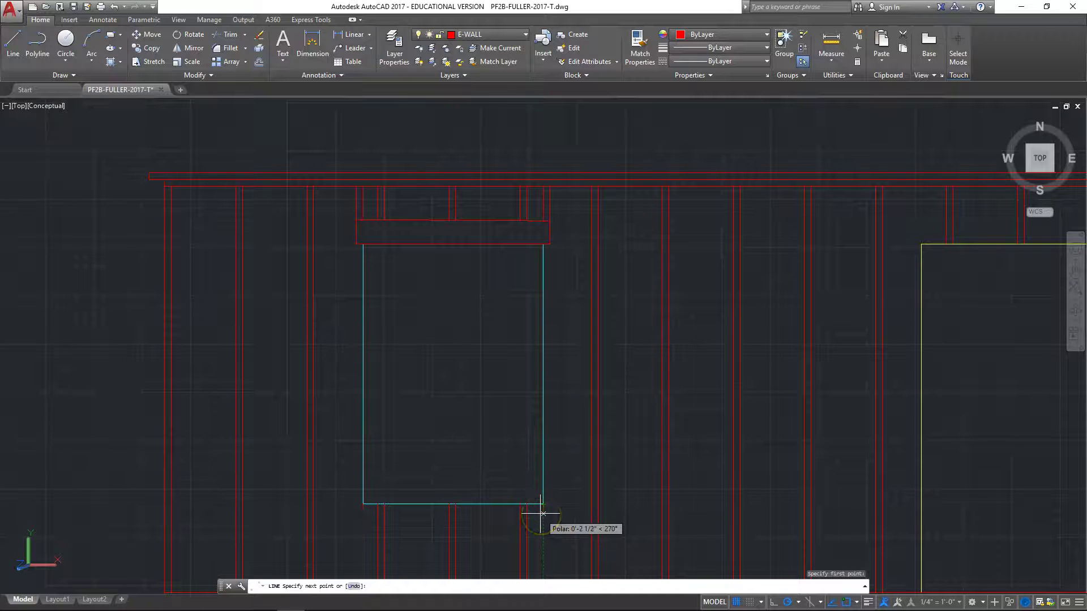
type("1.")
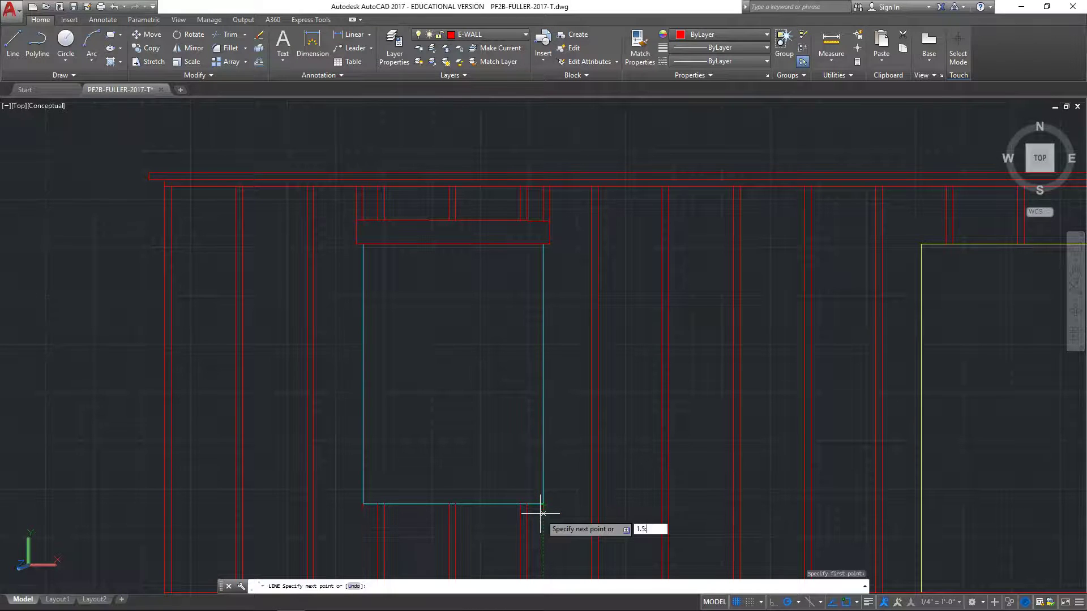
type("5\"")
key("Return")
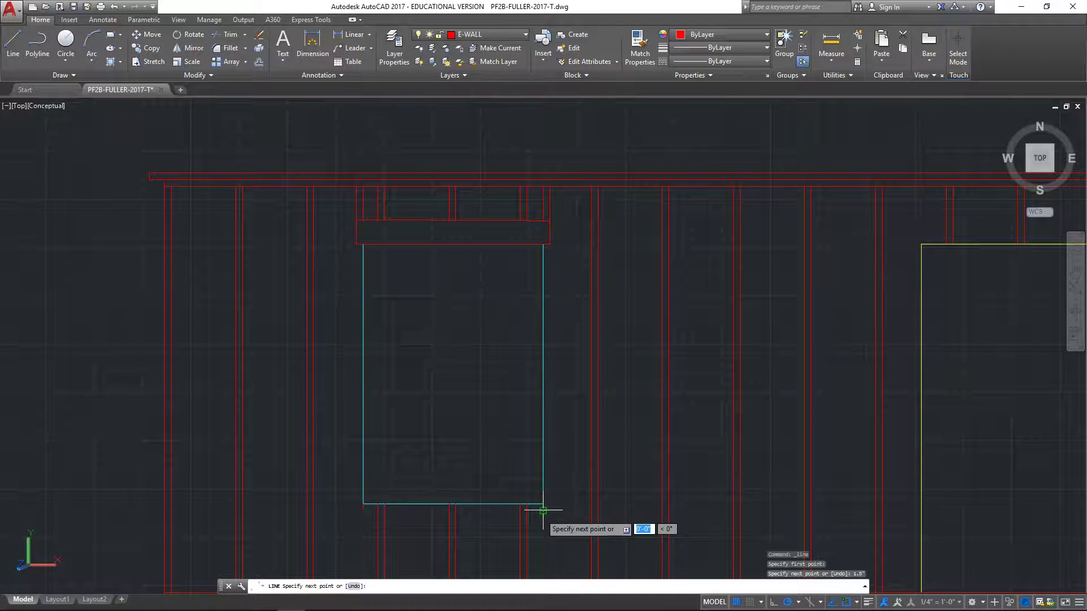
key("Escape")
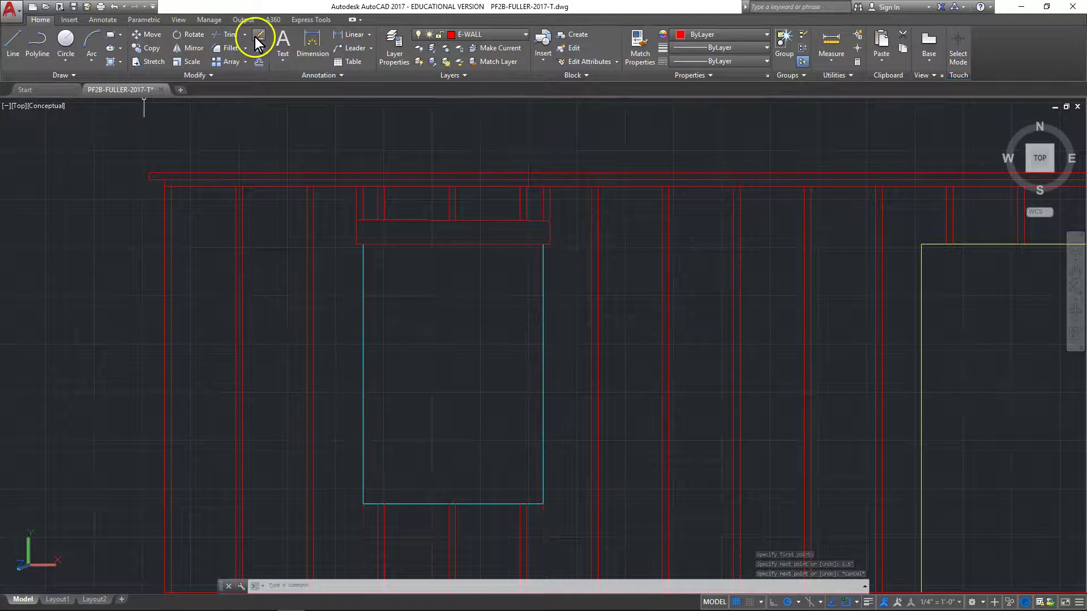
Move the short vertical line at the window's lower-left corner 1.5" outward to the left.
left_click(161, 35)
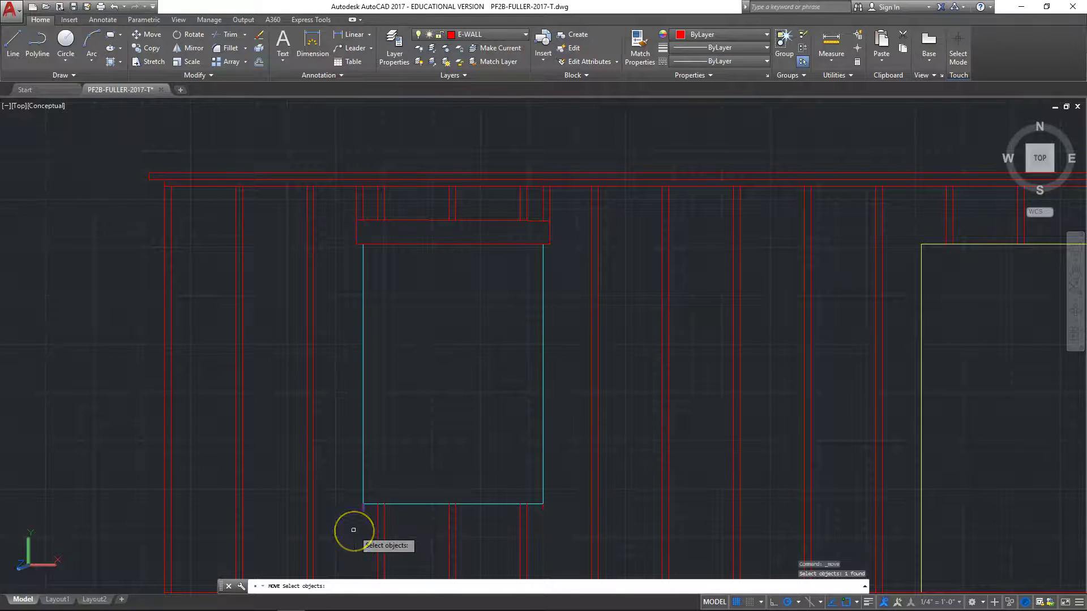
key("Return")
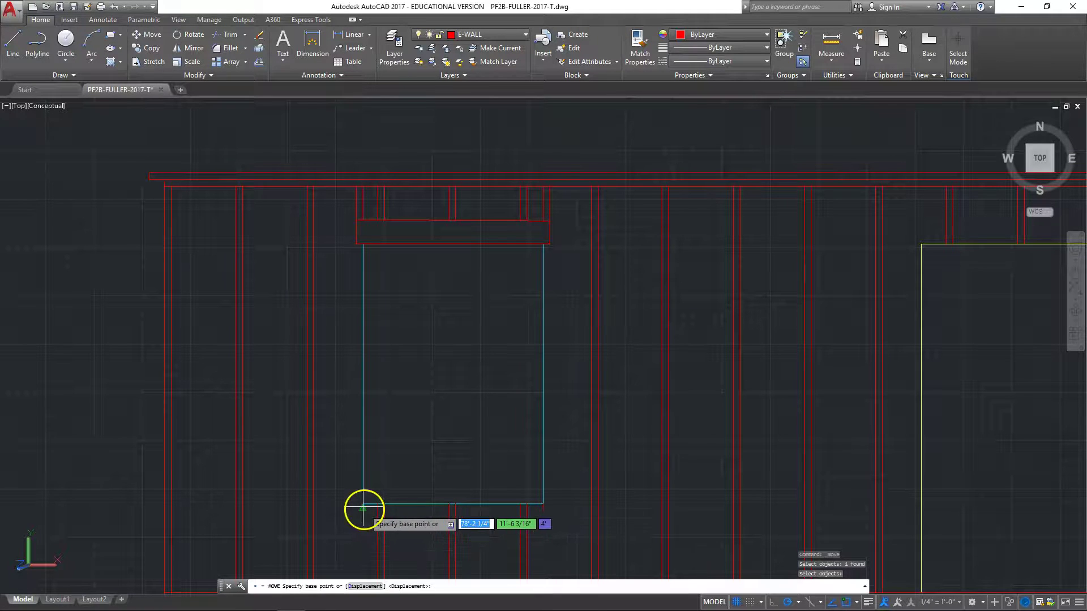
left_click(363, 507)
type("1.5")
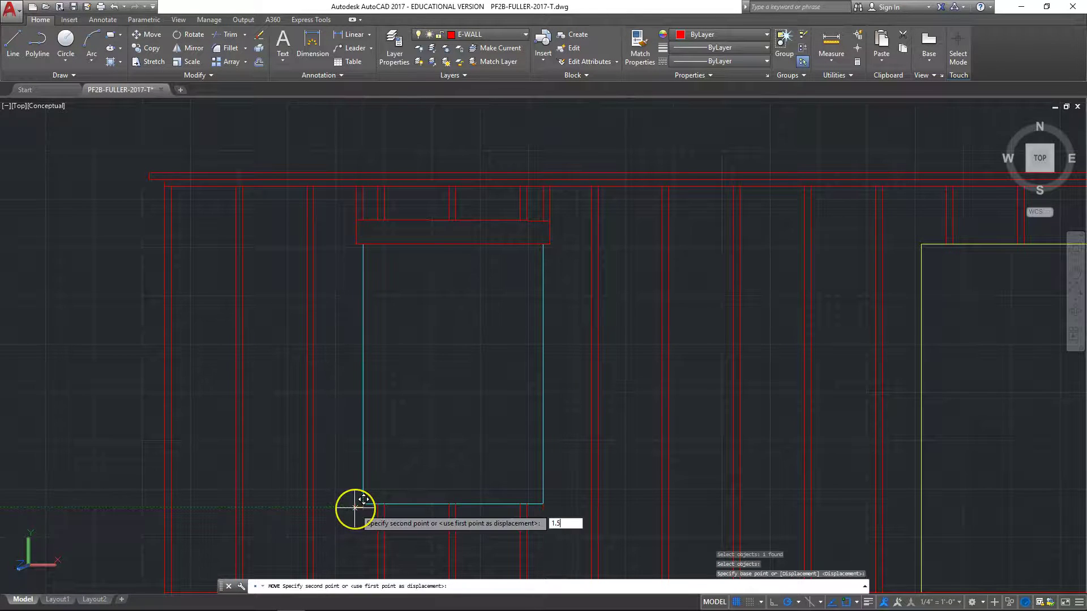
key("Return")
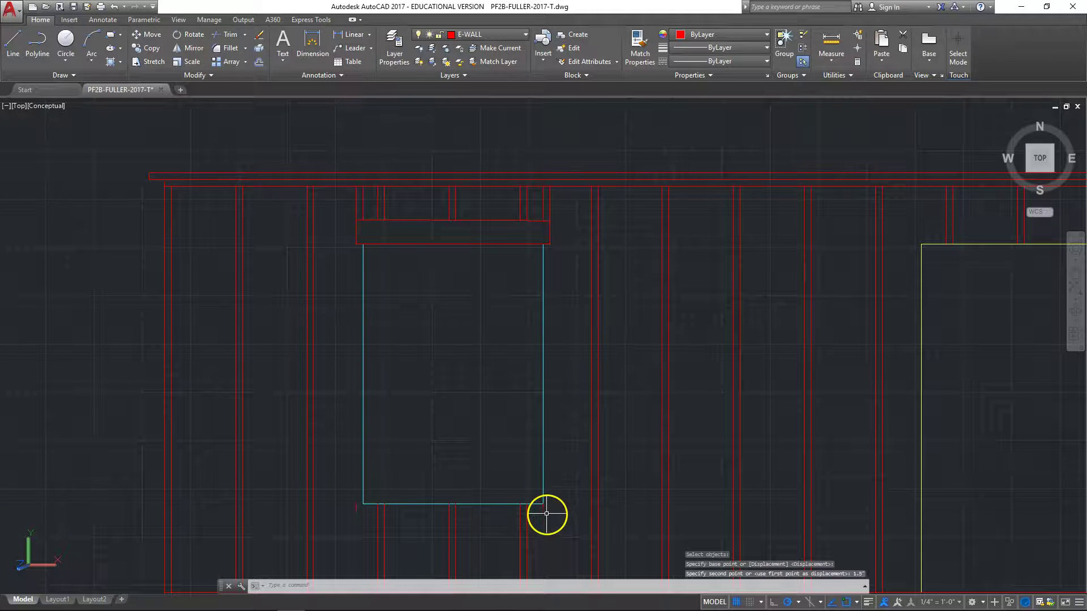
Try to move the short vertical line at the window's lower-right corner 1.5" outward.
key("Return")
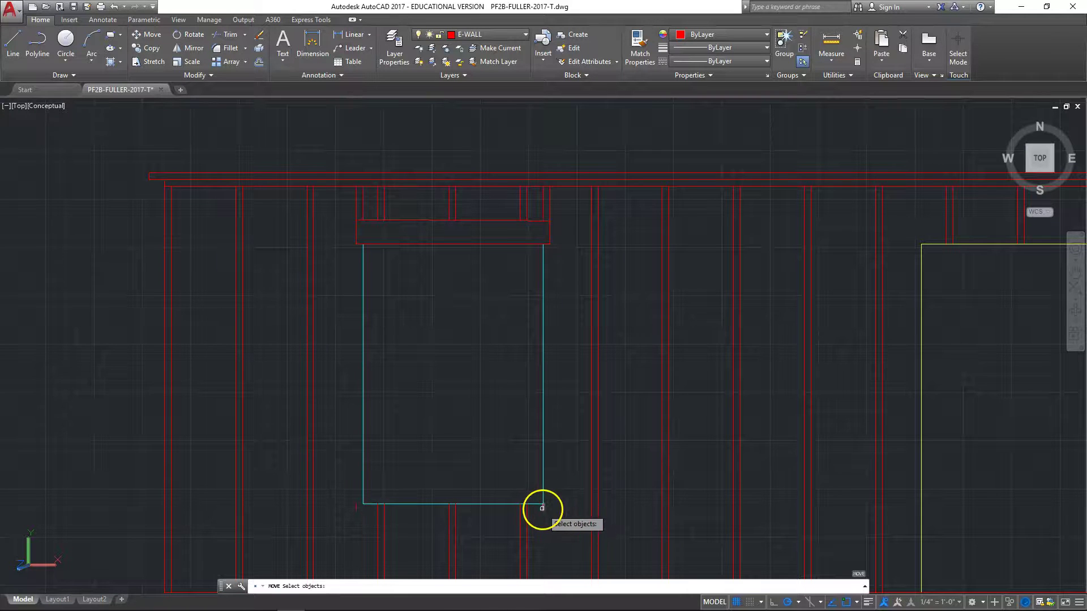
key("Return")
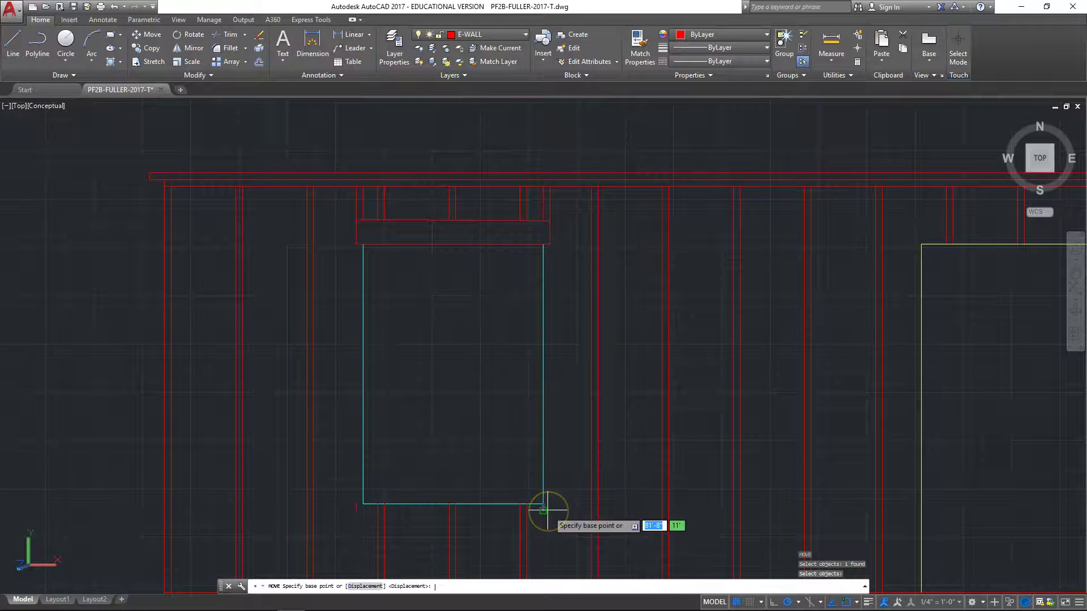
left_click(543, 507)
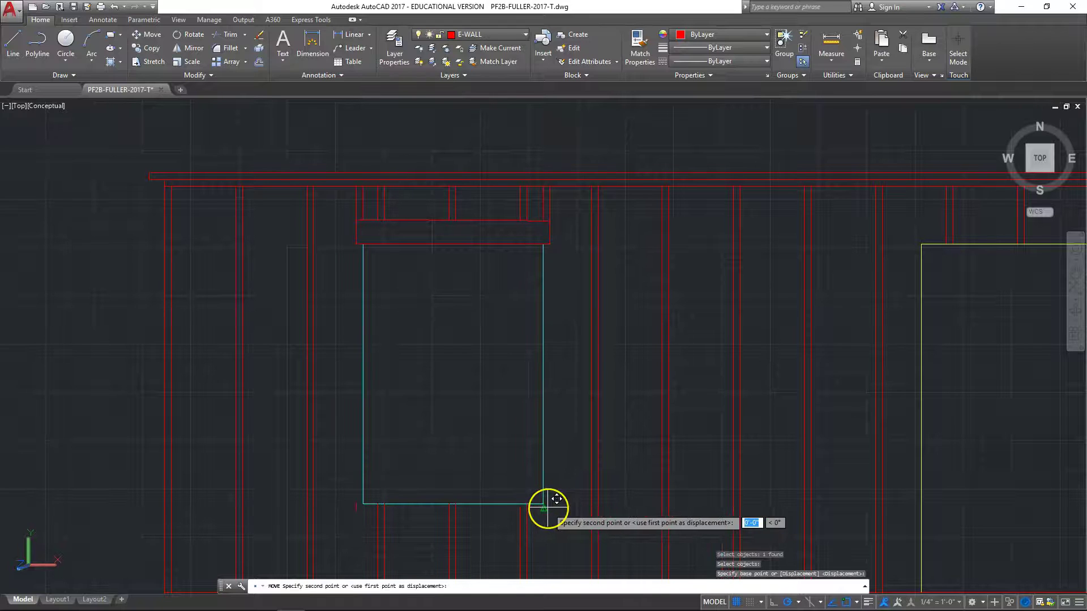
type("1.5")
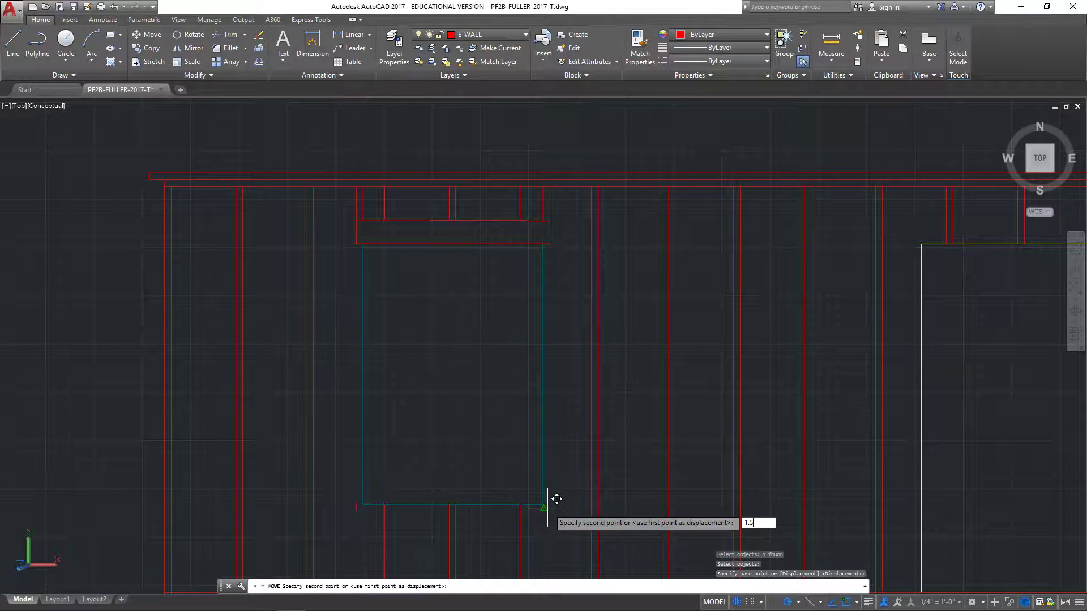
type("\"")
key("Return")
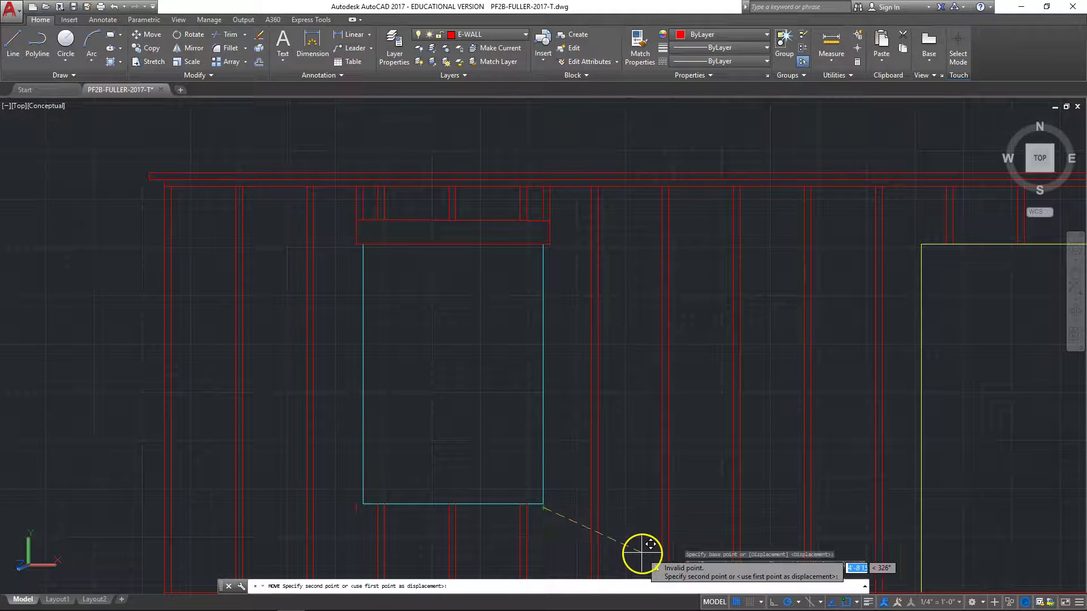
key("Escape")
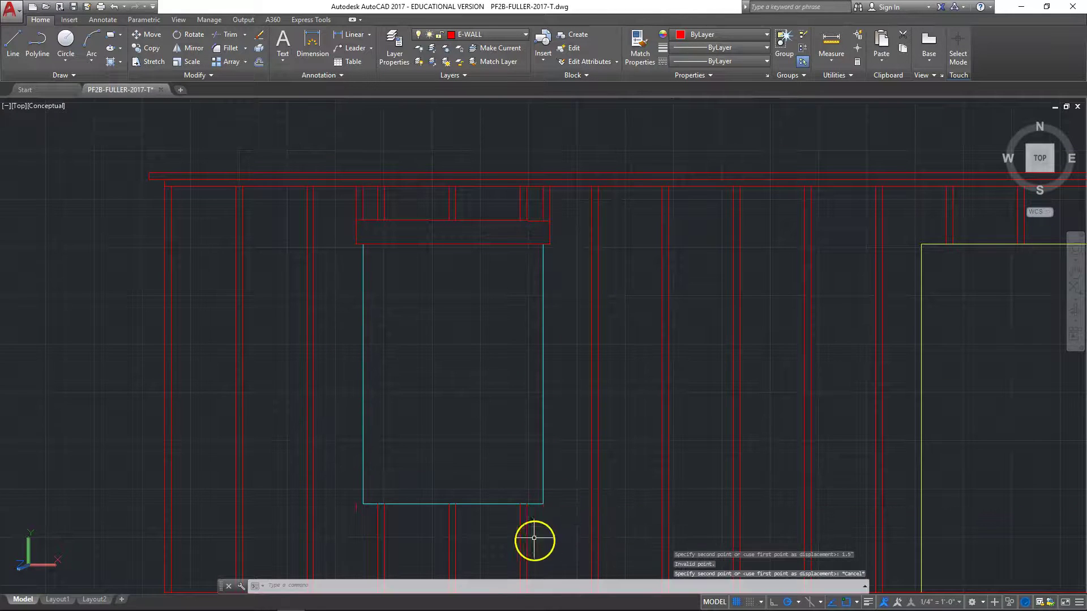
left_click(544, 510)
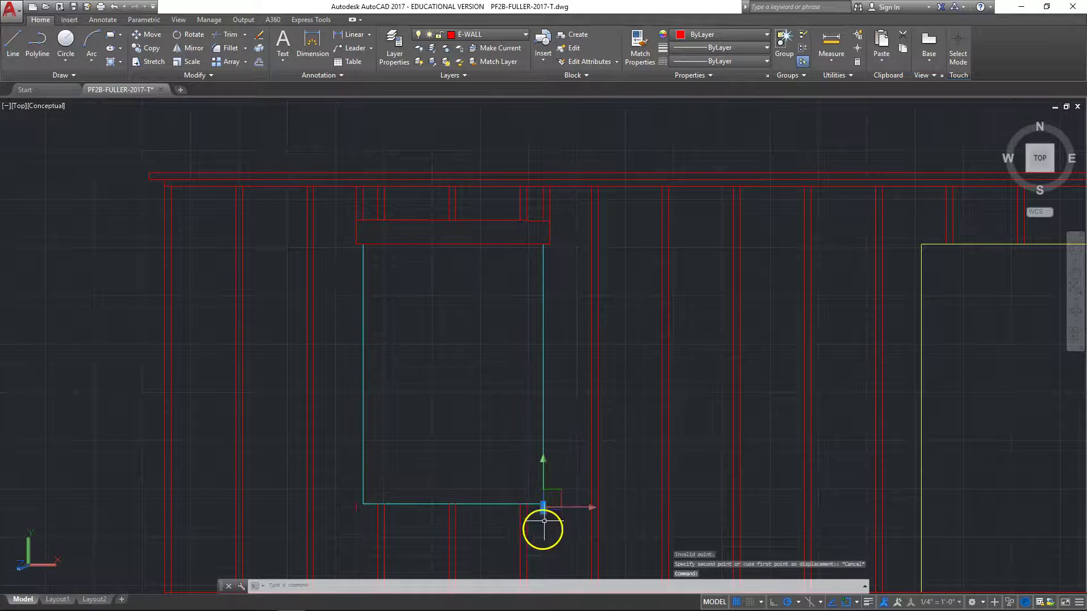
key("Escape")
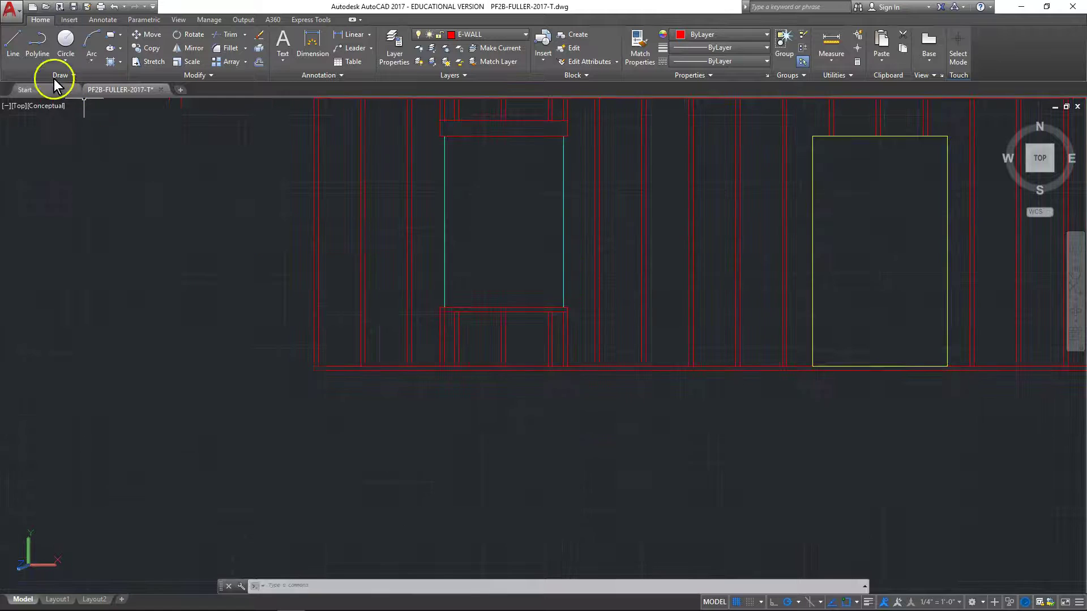
Draw a vertical line from the header's lower-left corner down to the upper-left corner of the window sill.
left_click(12, 46)
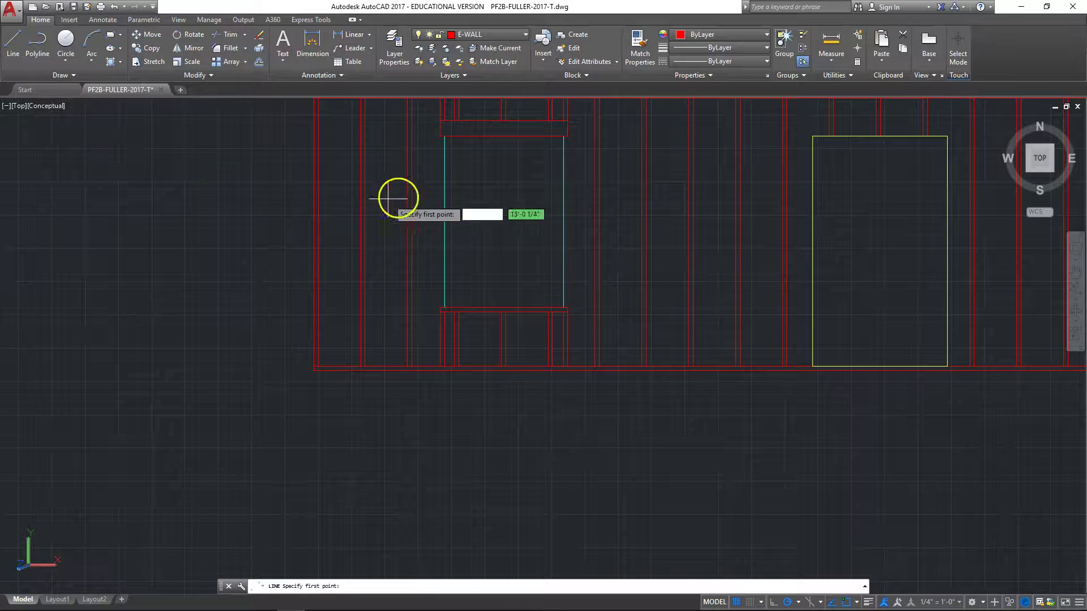
left_click(440, 137)
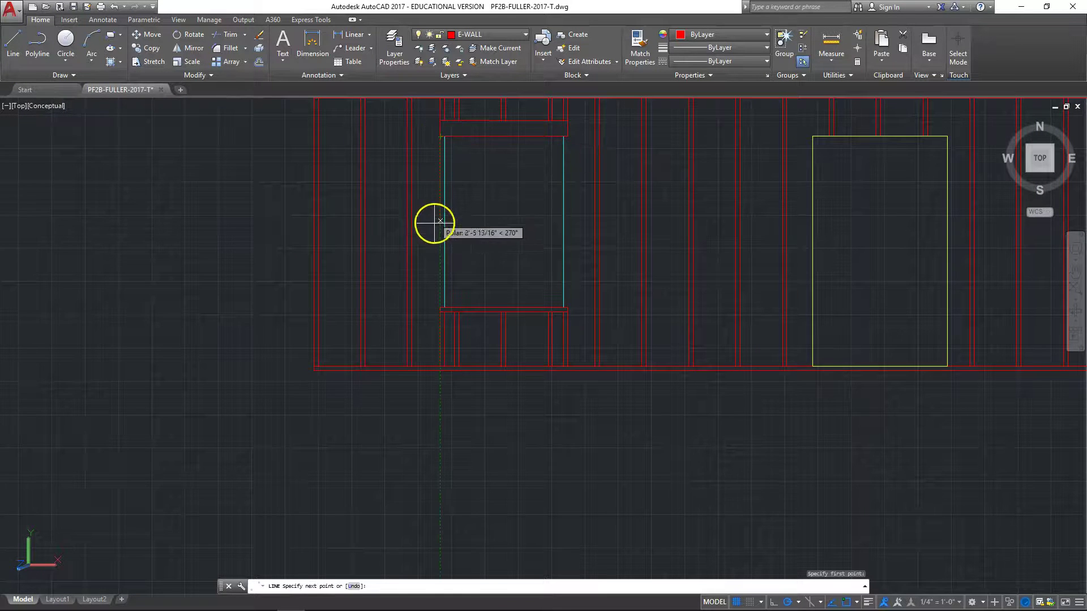
left_click(441, 308)
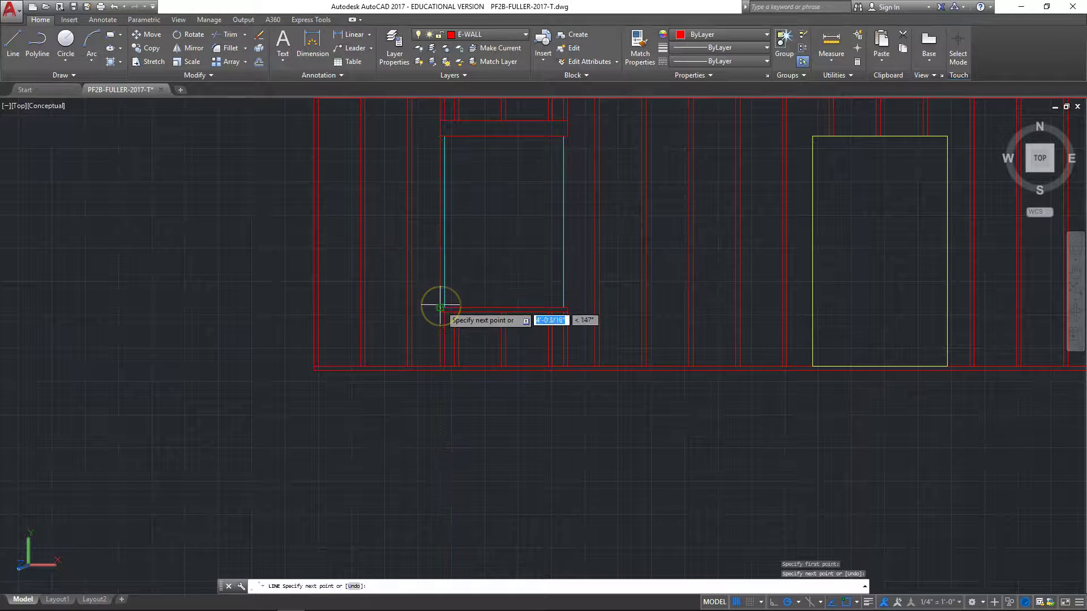
key("Escape")
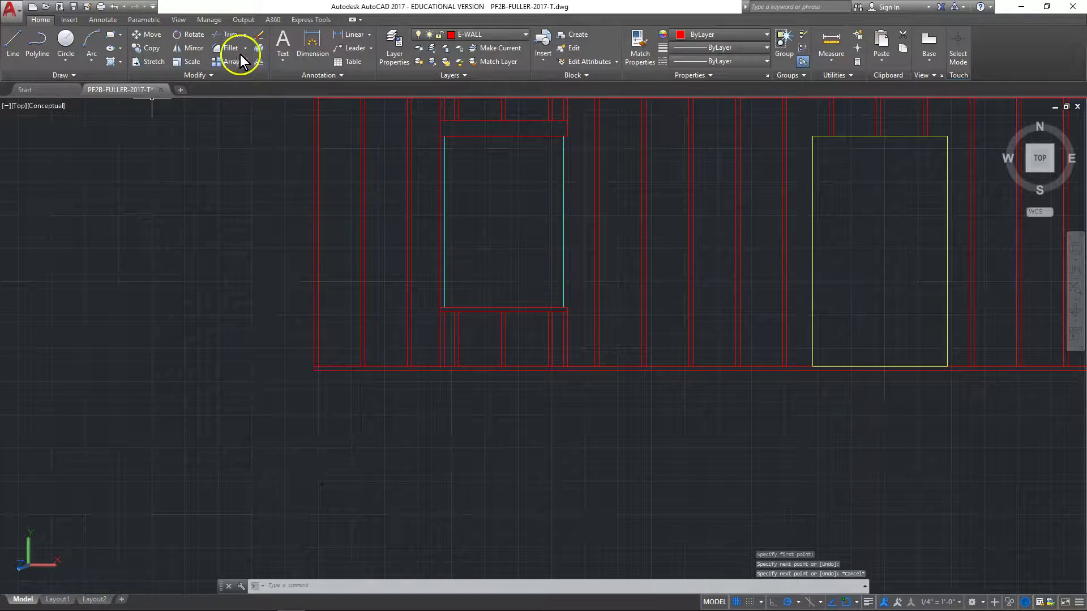
Offset the vertical line between the header's and sill's left ends 1.5" inward toward the window opening.
left_click(259, 61)
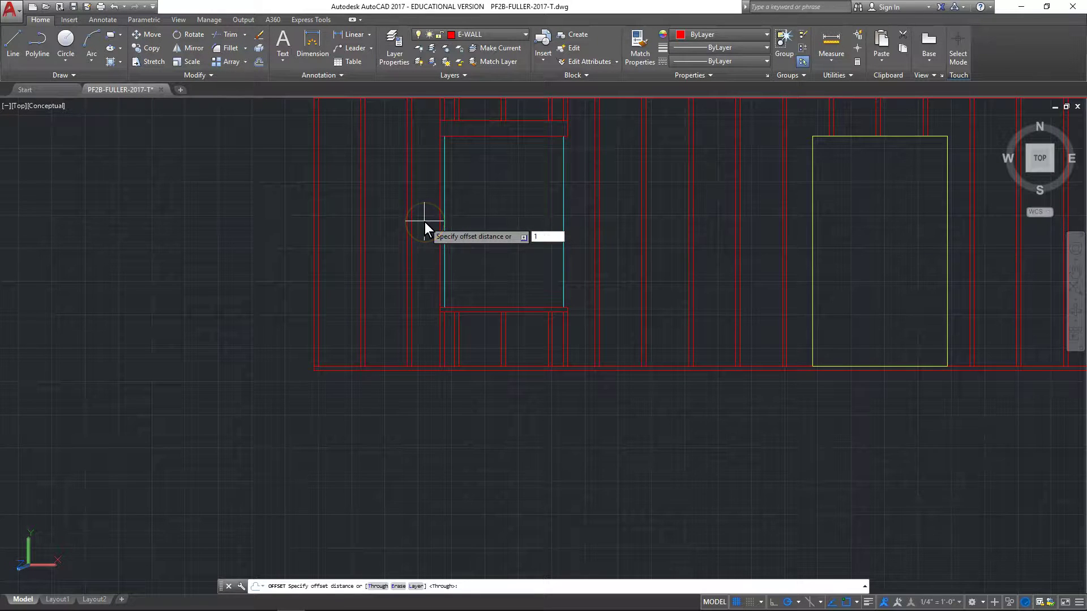
type("1.5")
key("Return")
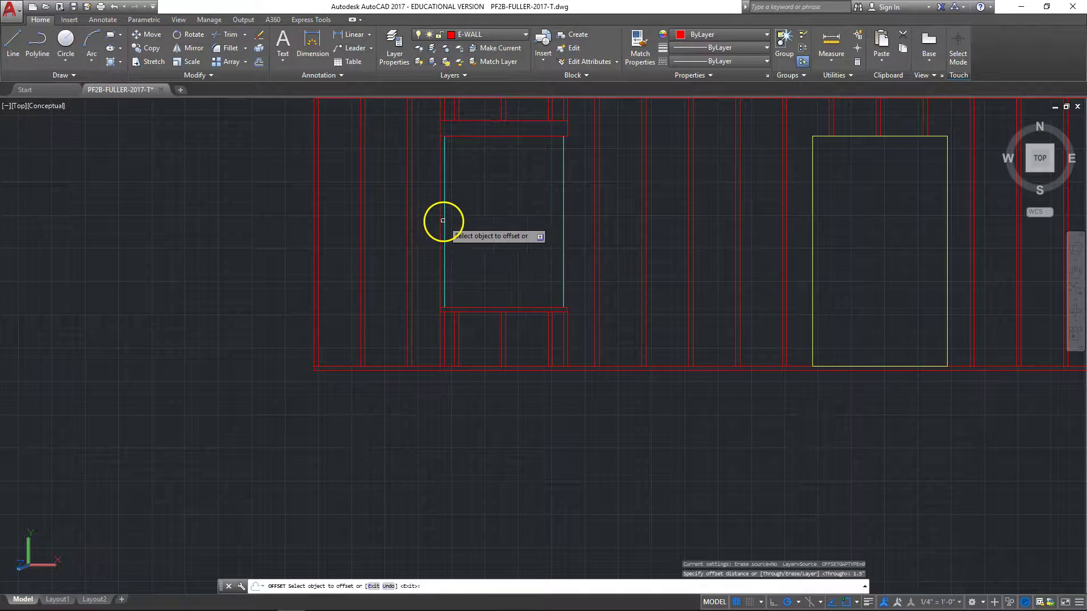
left_click(441, 220)
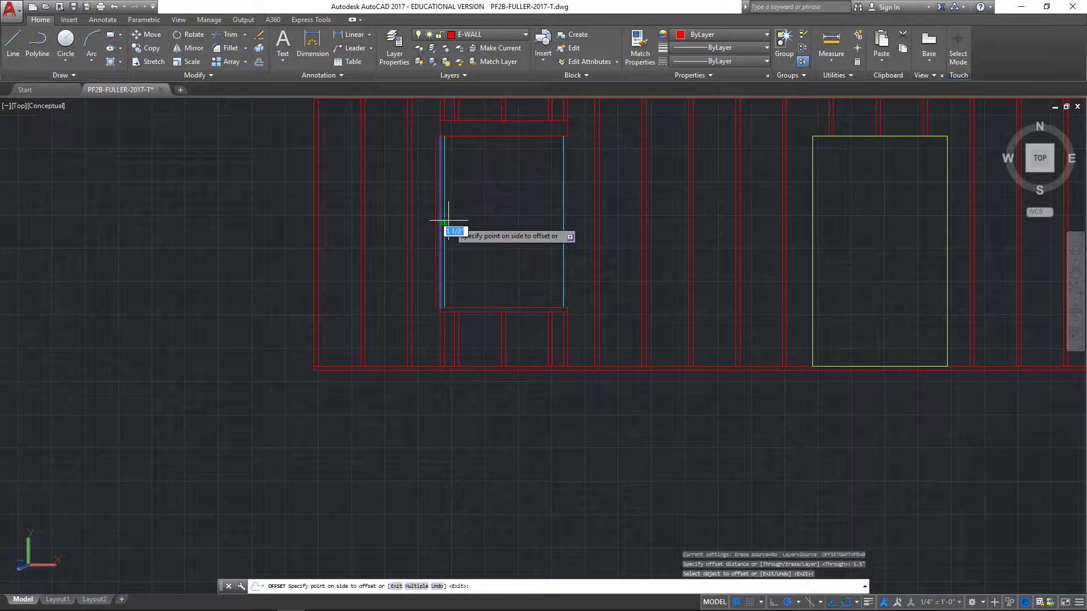
left_click(498, 229)
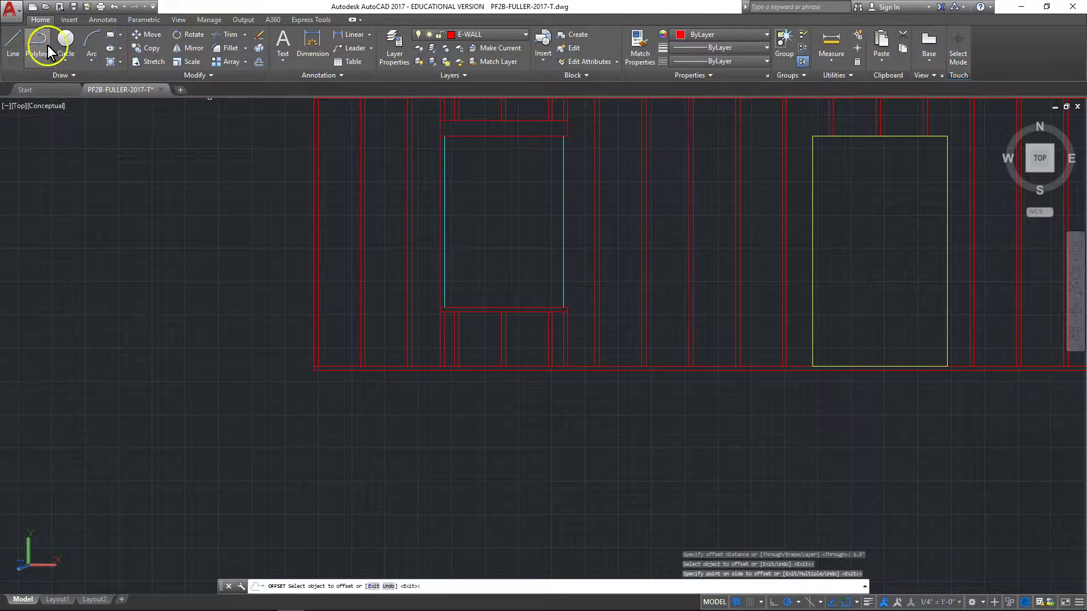
Draw a vertical line from the header's lower-right corner down to the upper-right corner of the window sill.
left_click(16, 44)
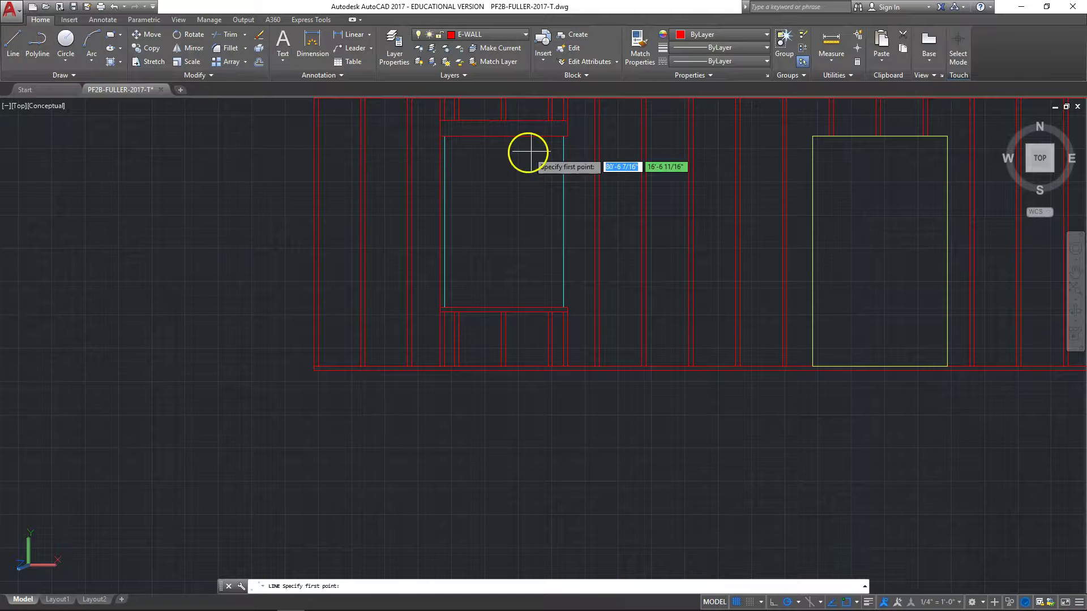
left_click(567, 136)
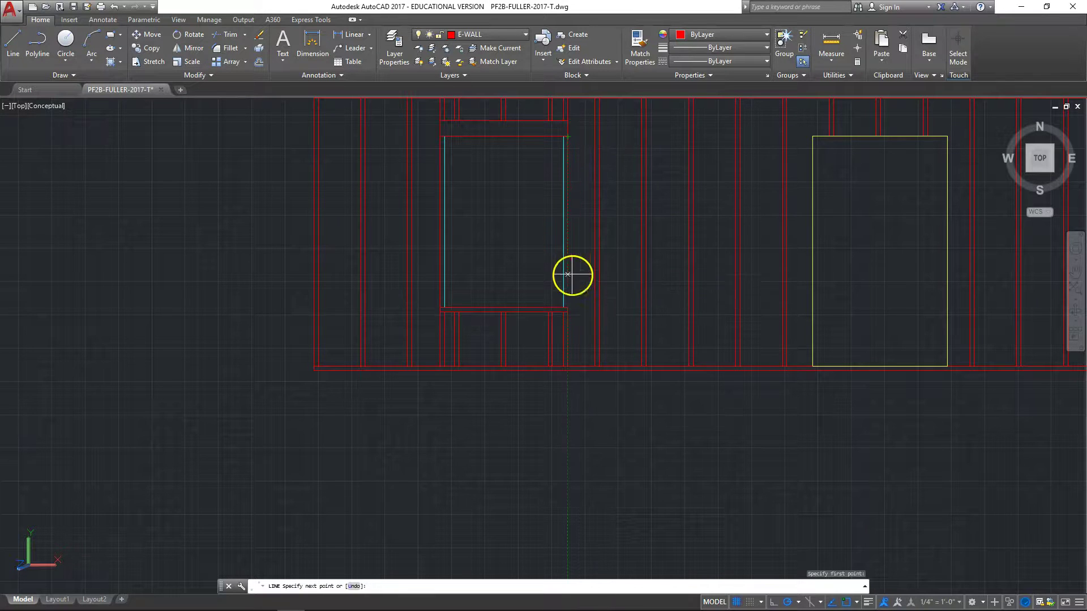
left_click(568, 307)
key("Escape")
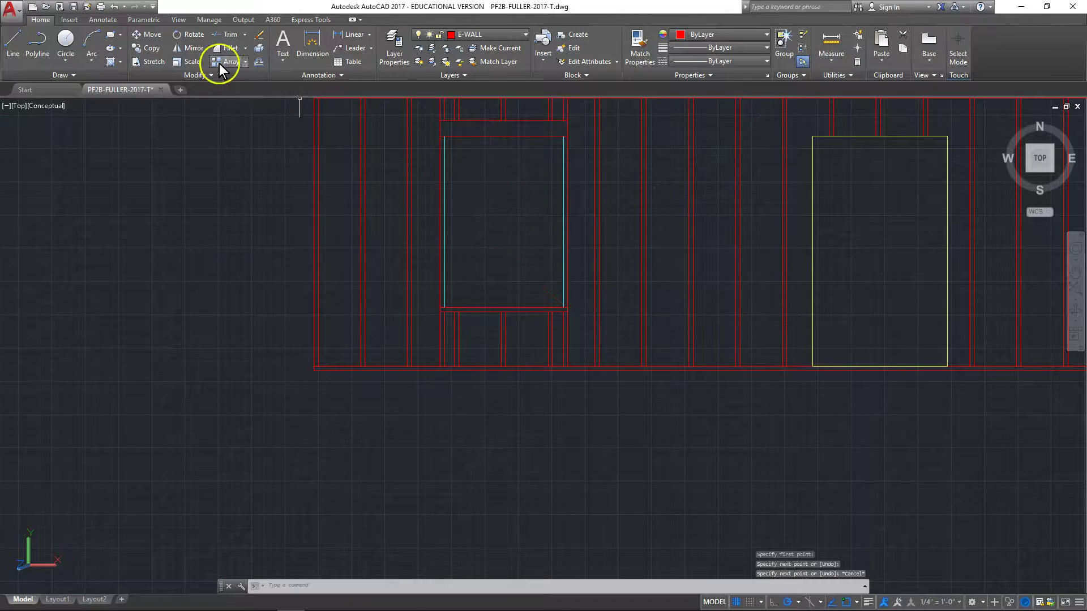
Offset the vertical line between the header's and sill's right ends 1.5" inward toward the window opening.
left_click(256, 60)
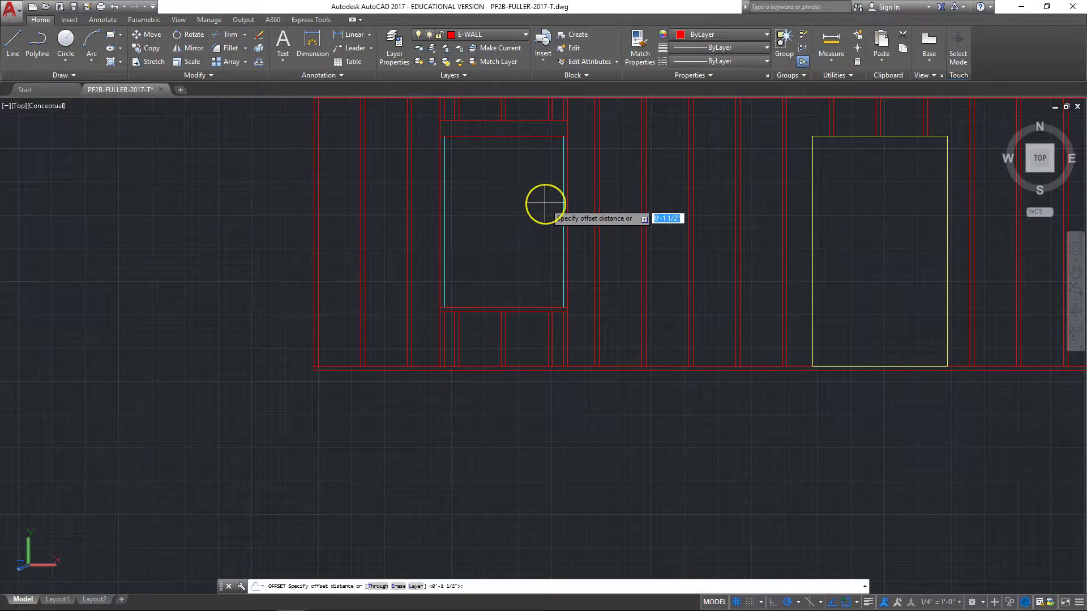
key("Return")
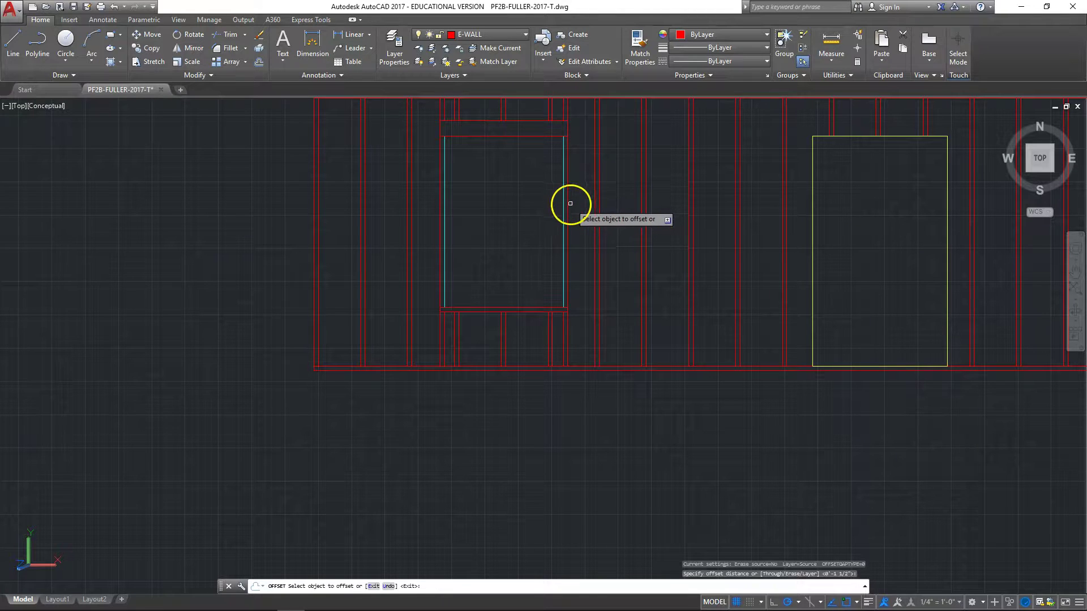
left_click(566, 207)
left_click(557, 209)
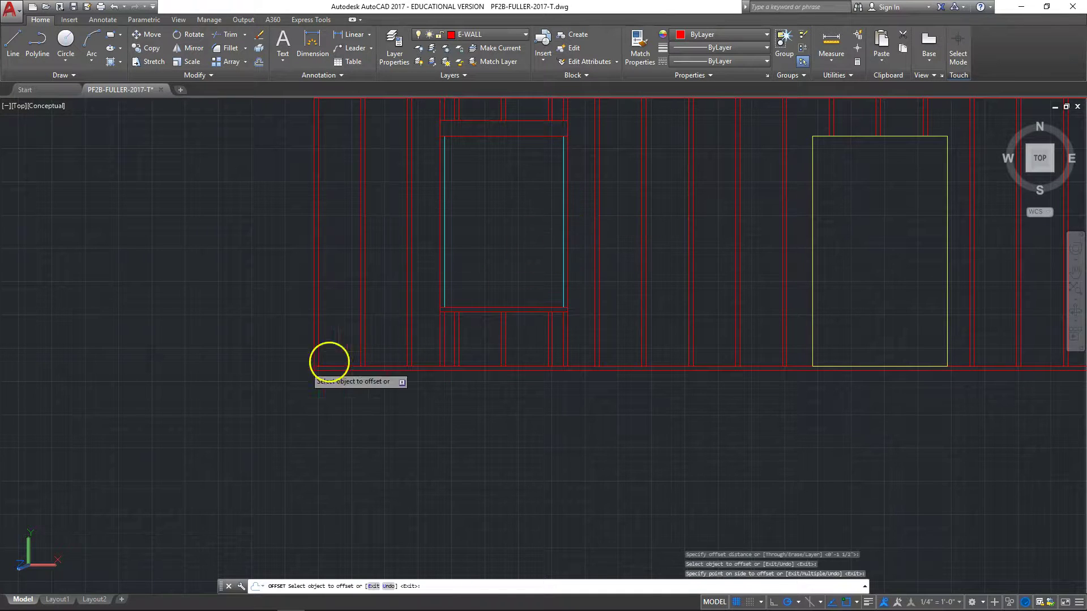
key("Escape")
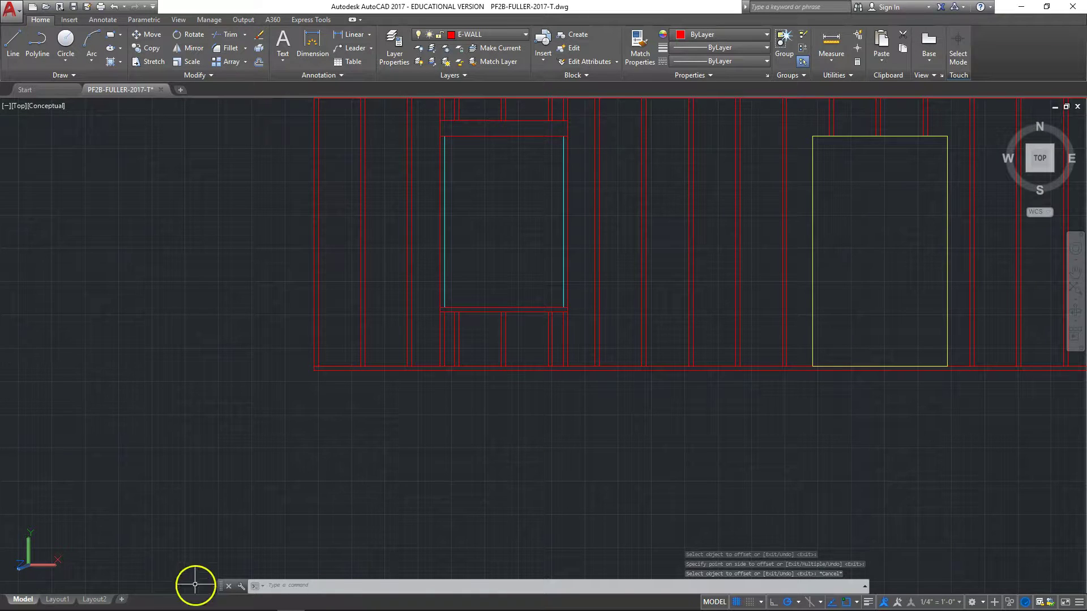
Copy the nearest full-height stud left of the window so it sits flush against the left end of the header.
middle_click_drag(256, 135, 241, 217)
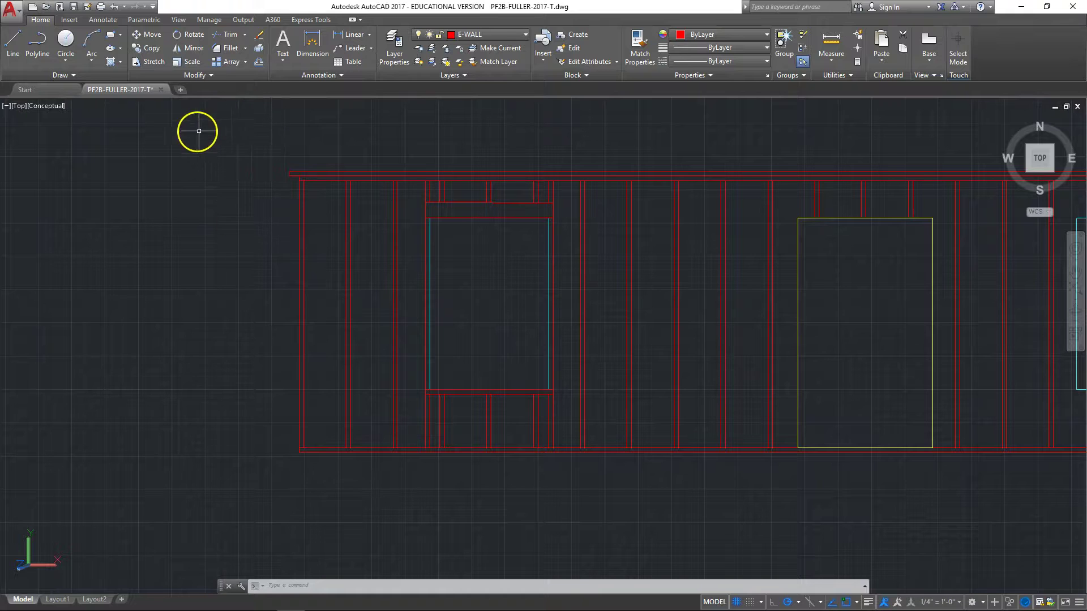
left_click(151, 49)
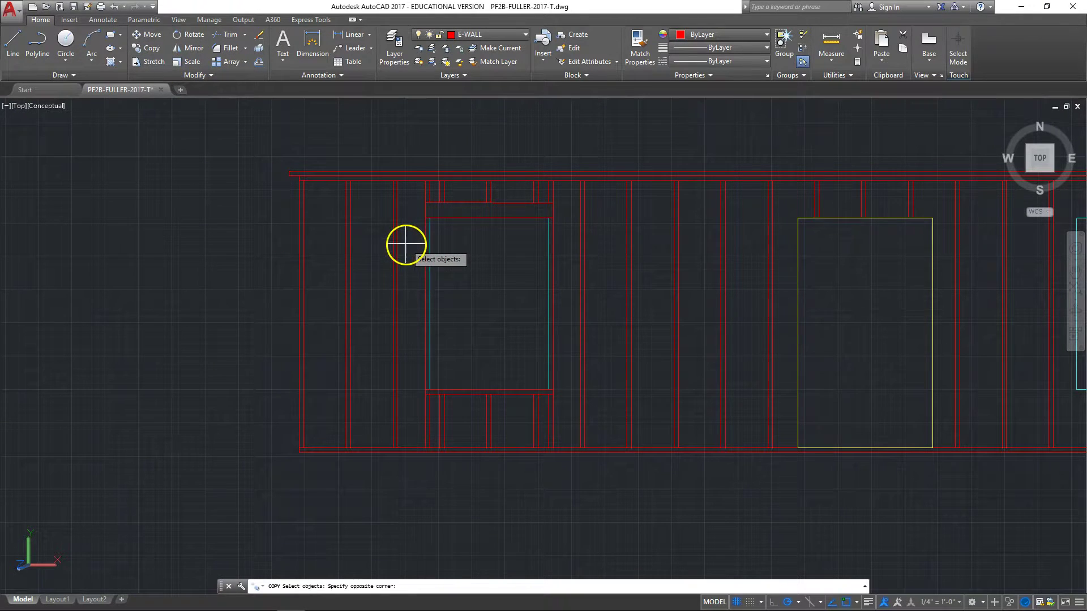
left_click(372, 280)
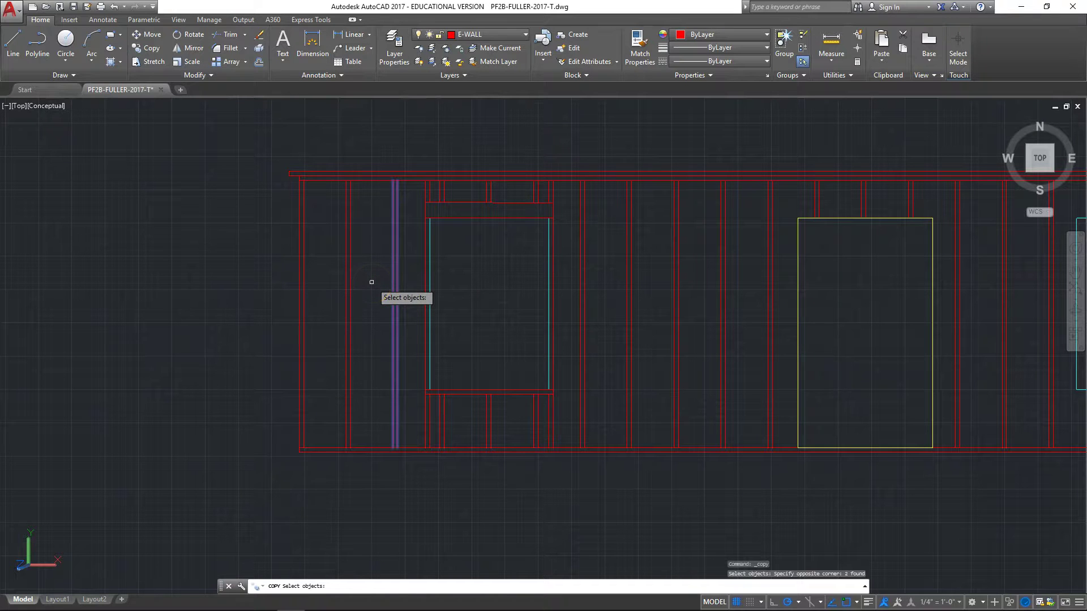
key("Return")
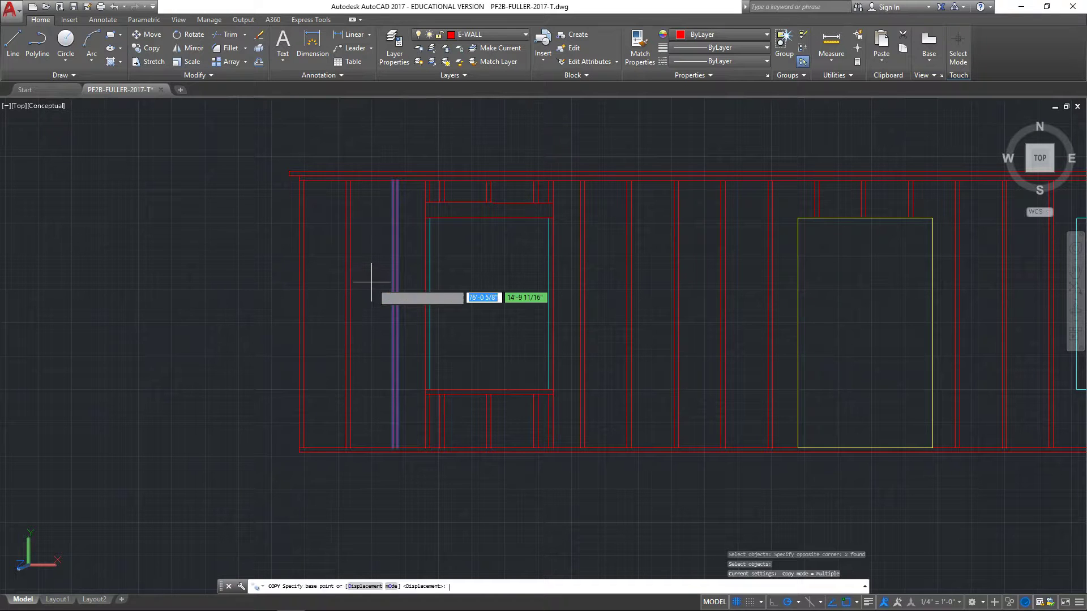
left_click(397, 181)
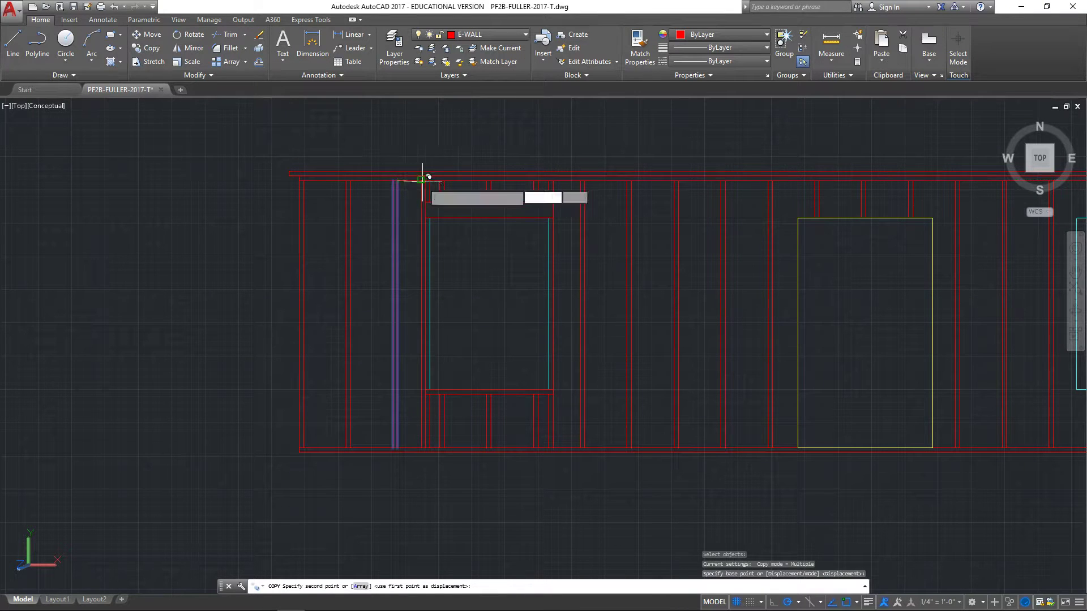
left_click(424, 181)
key("Escape")
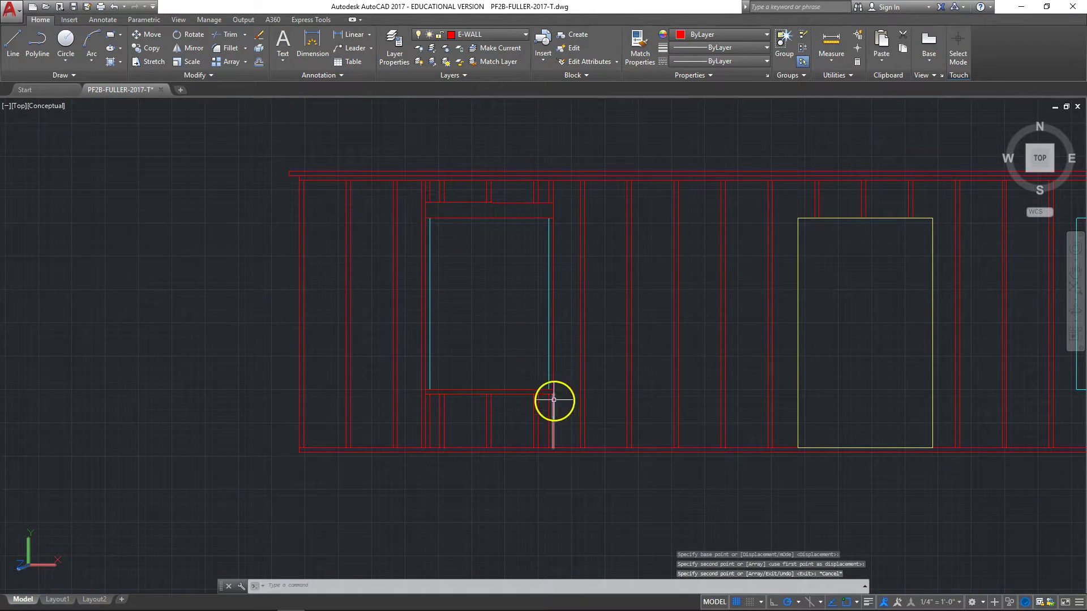
Copy the nearest full-height stud right of the window so it sits flush against the right end of the header.
left_click(604, 275)
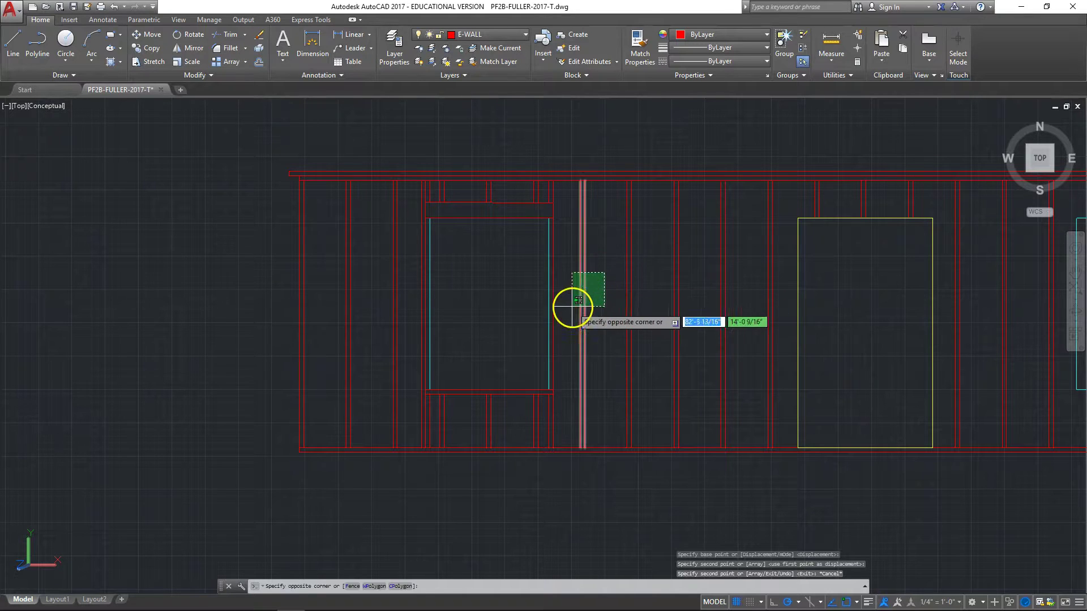
left_click(574, 308)
left_click(144, 45)
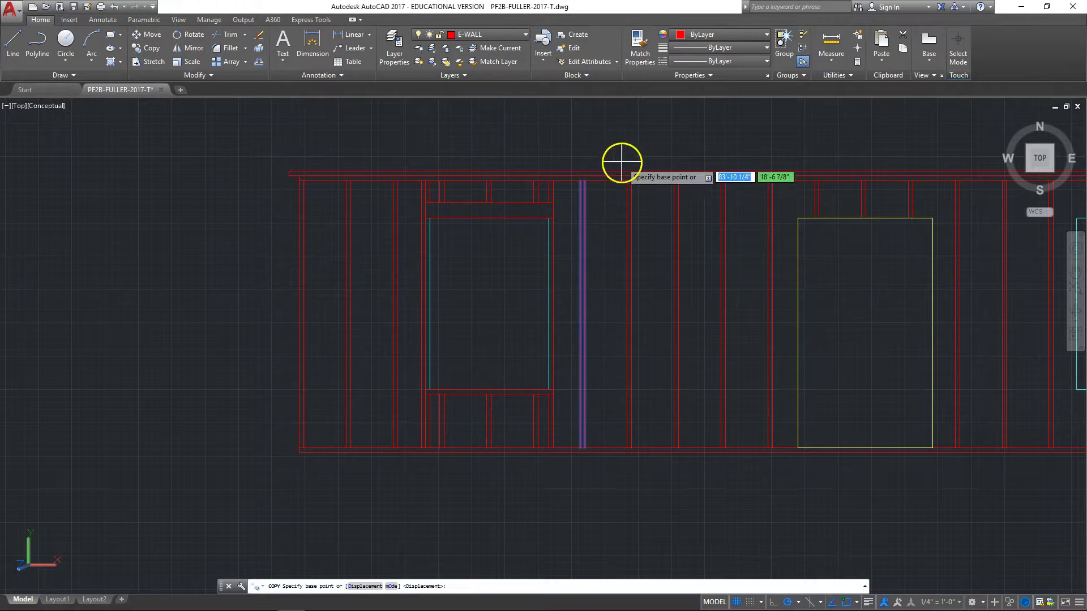
left_click(582, 180)
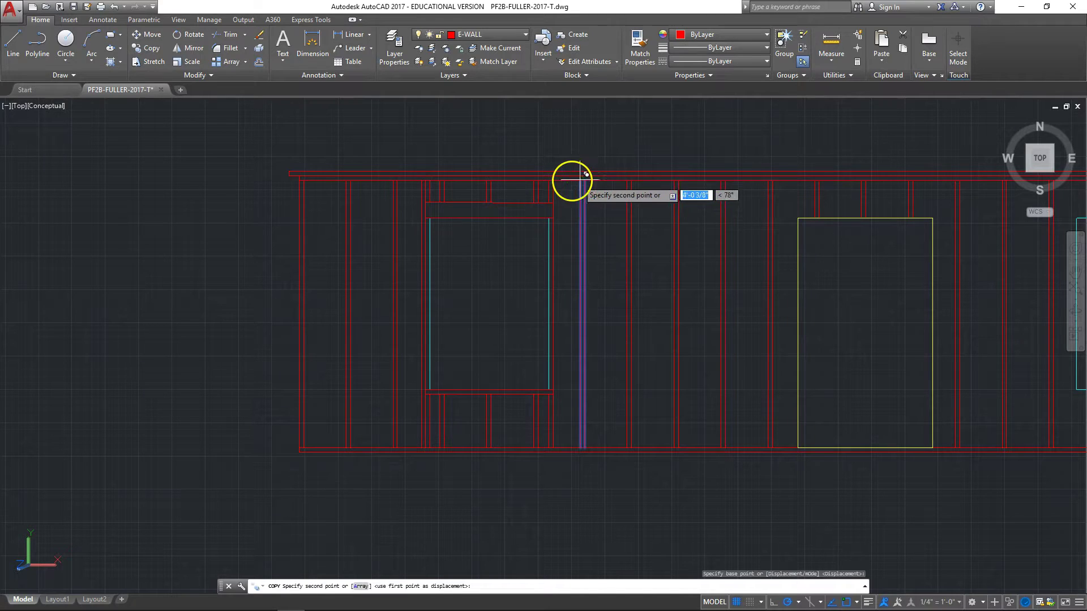
left_click(583, 186)
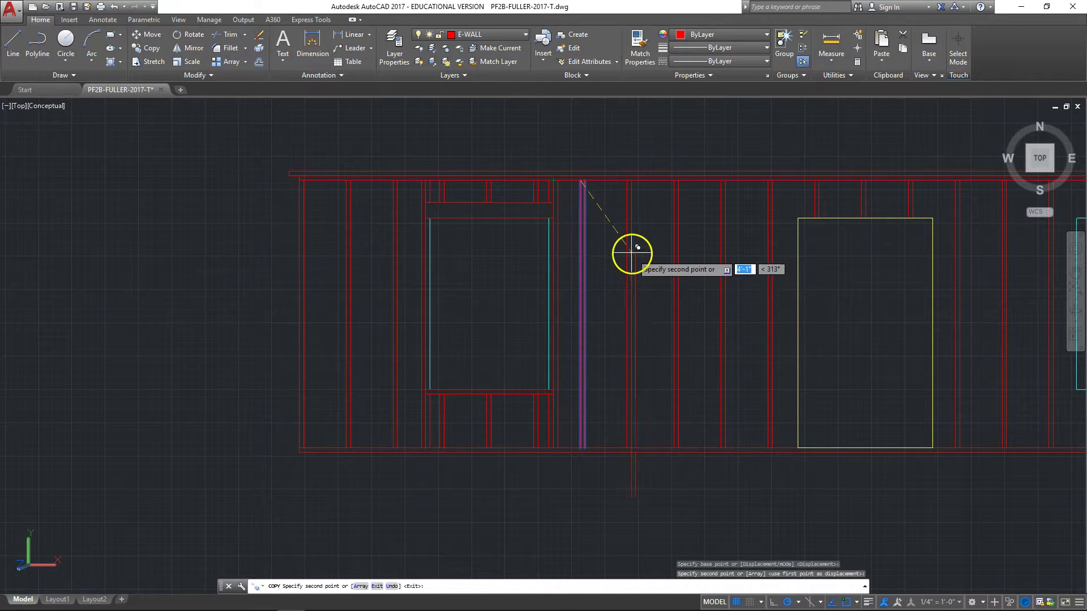
key("Escape")
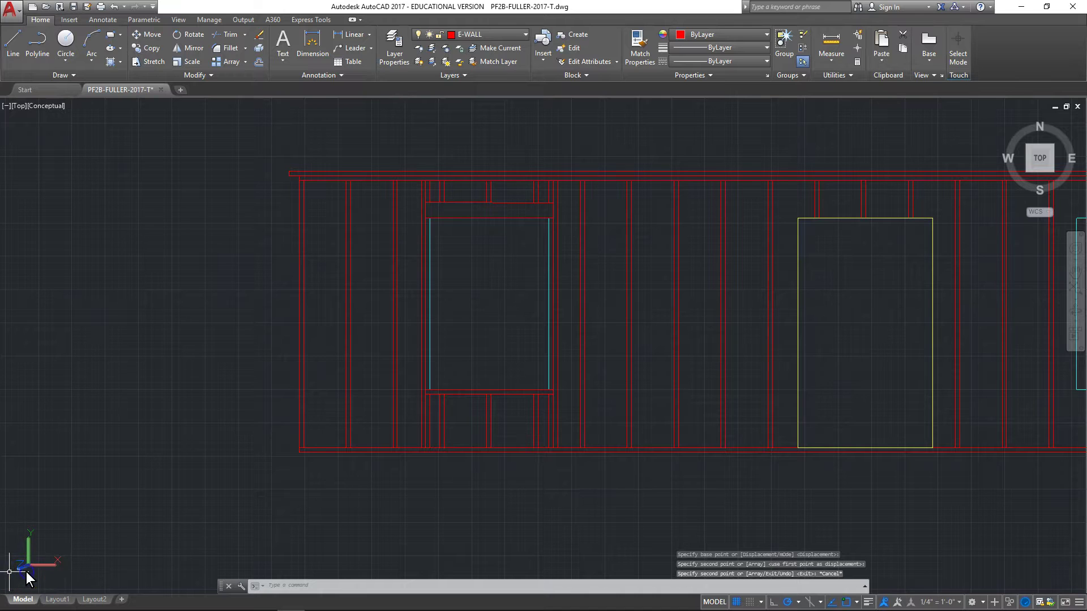
Delete the cyan window outline on the E-WIND layer from the framed single window opening.
scroll(471, 321, "up", 2)
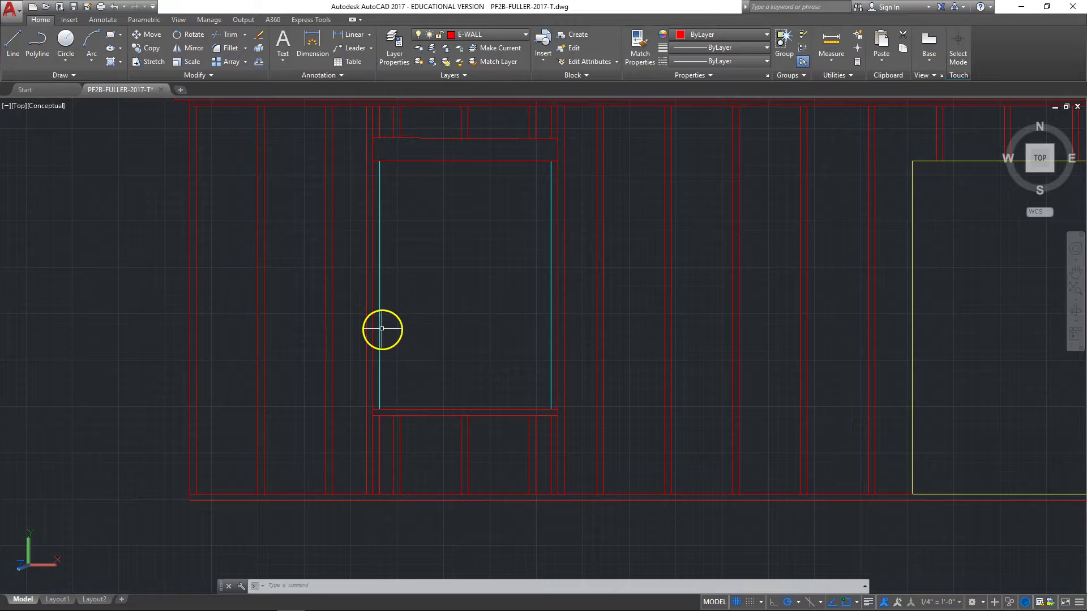
key("Escape")
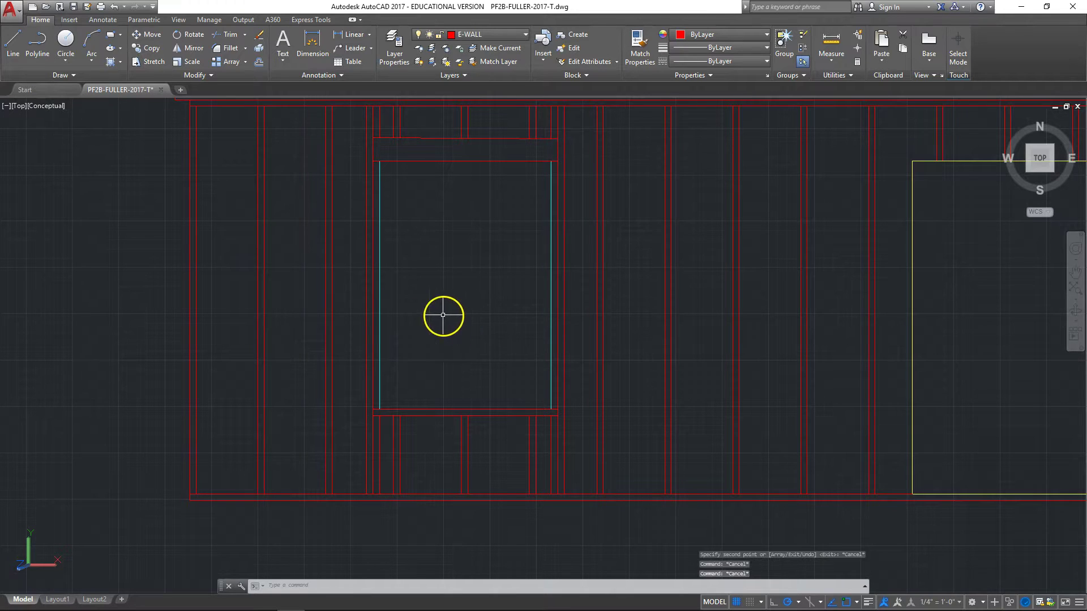
left_click(380, 325)
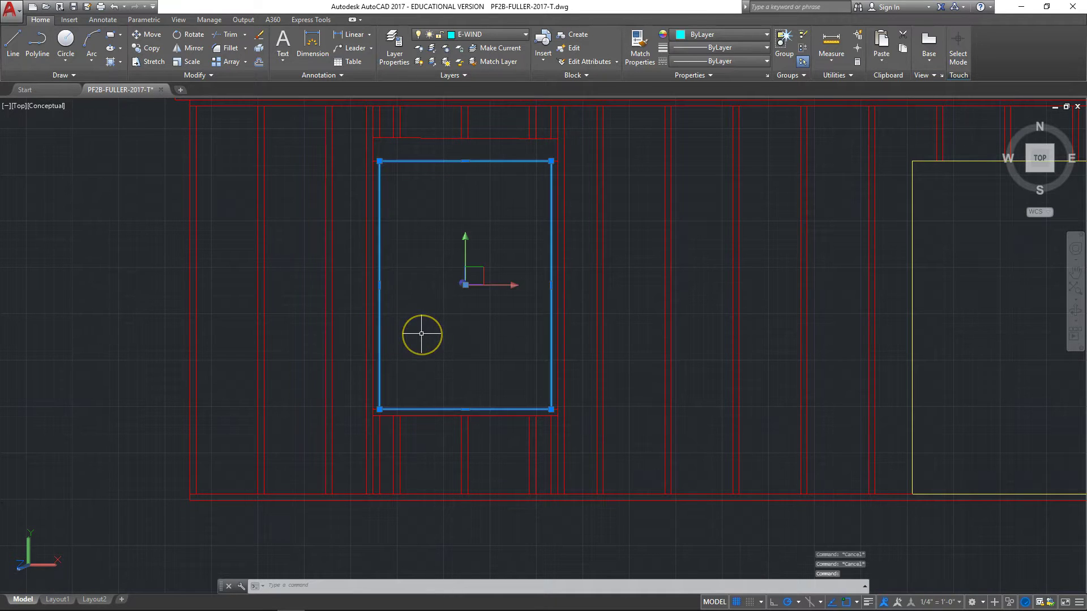
key("Delete")
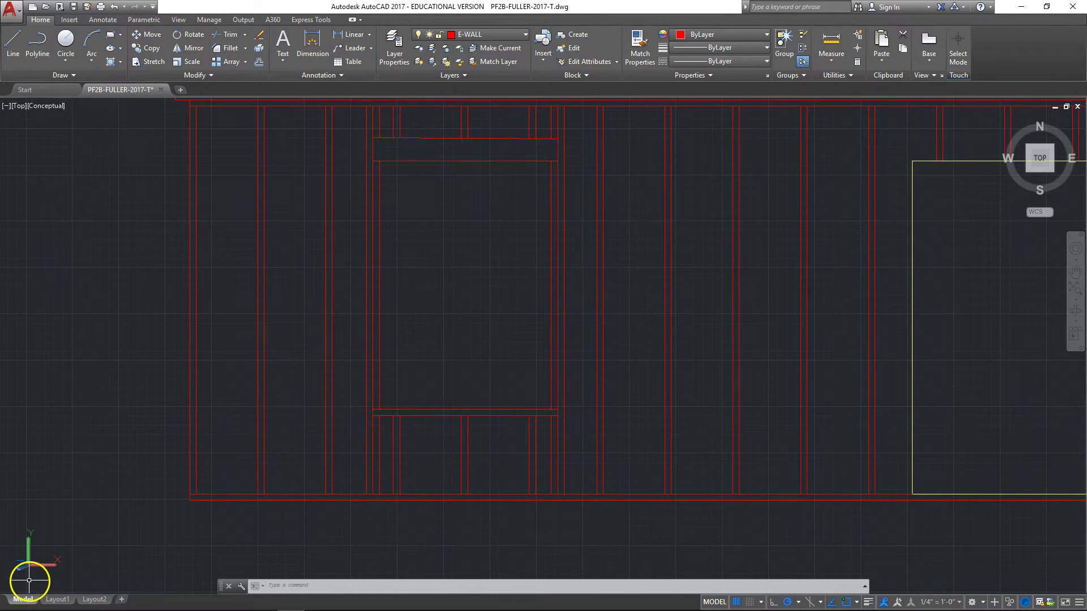
scroll(81, 554, "down", 5)
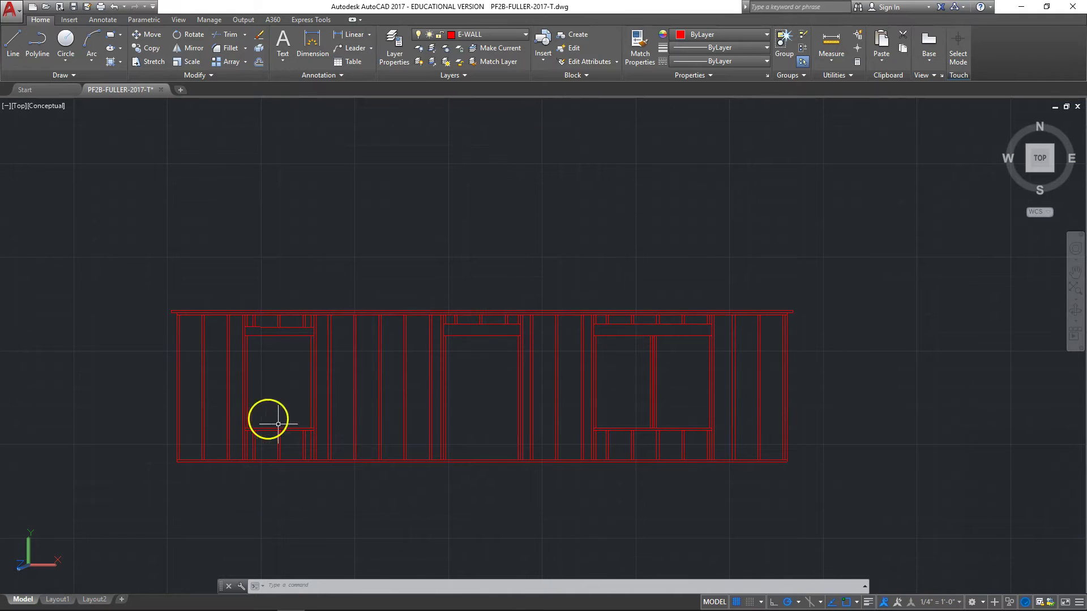